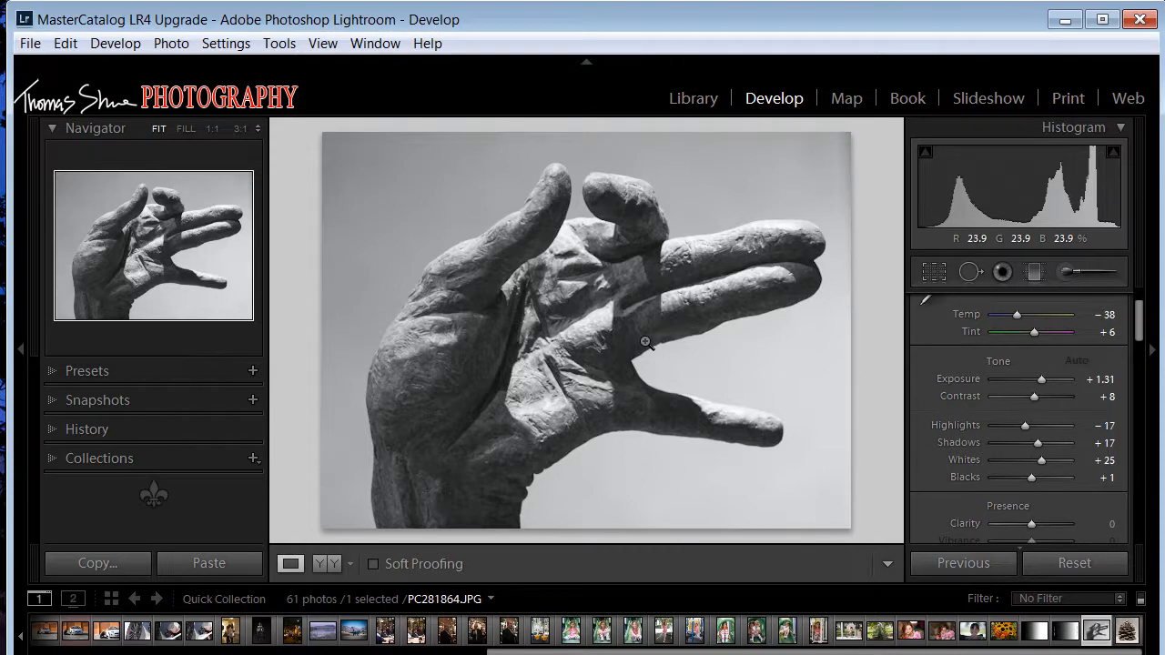
left_click(1064, 632)
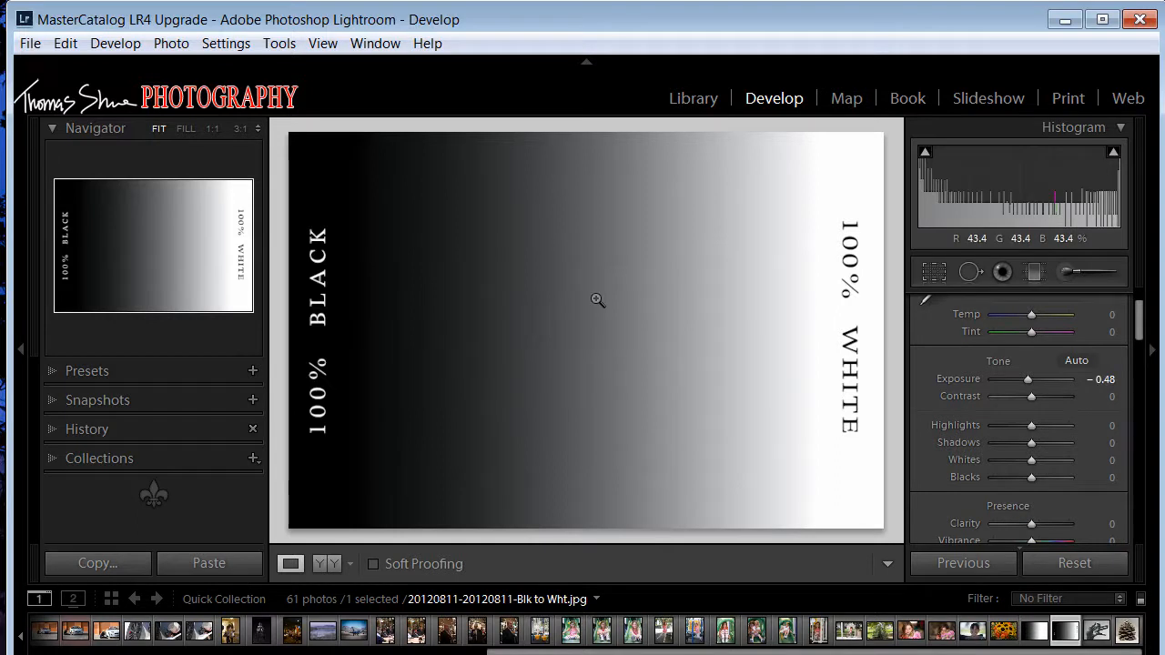
double_click(971, 380)
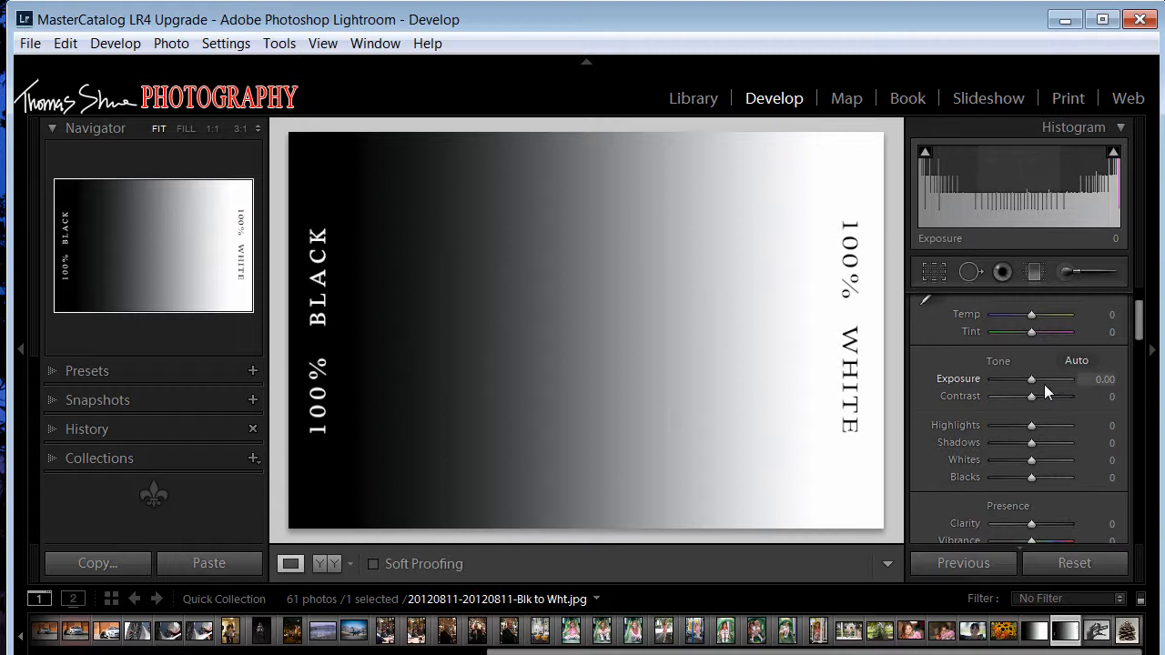
- Test the gradient's Exposure at −0.24, +1.31 and +5.00, checking the highlight clipping preview, and reset it to 0
mouse_move(1032, 378)
left_mouse_down()
mouse_move(1013, 378)
mouse_move(1050, 379)
mouse_move(1030, 380)
left_mouse_up()
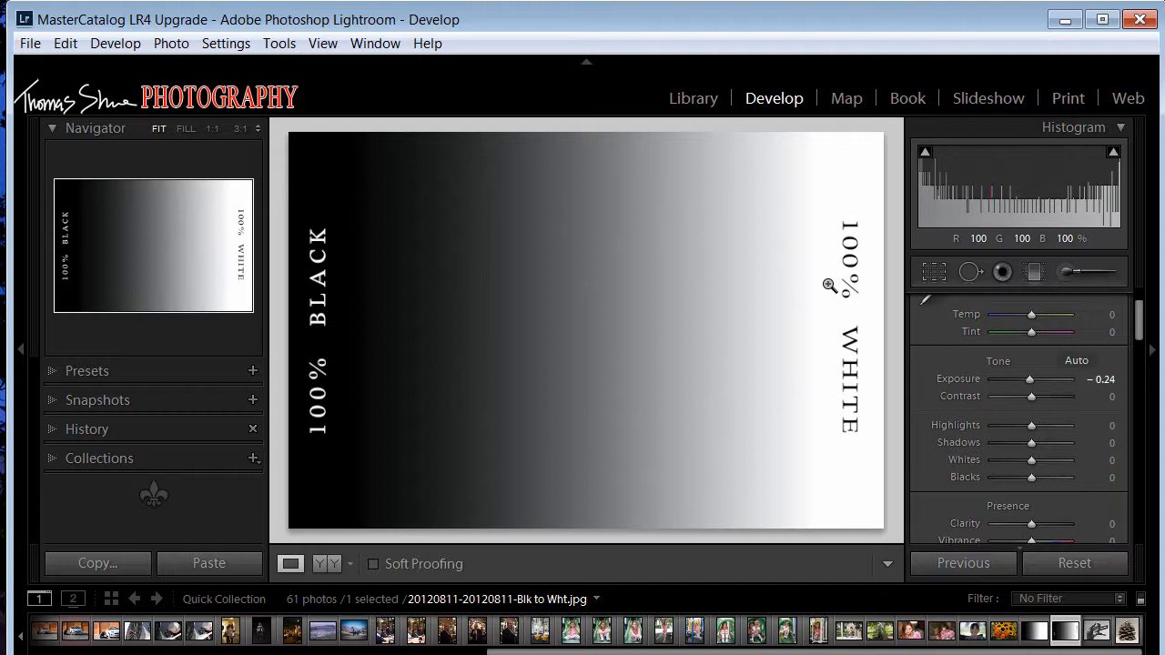
left_click_drag(1032, 379, 1044, 379)
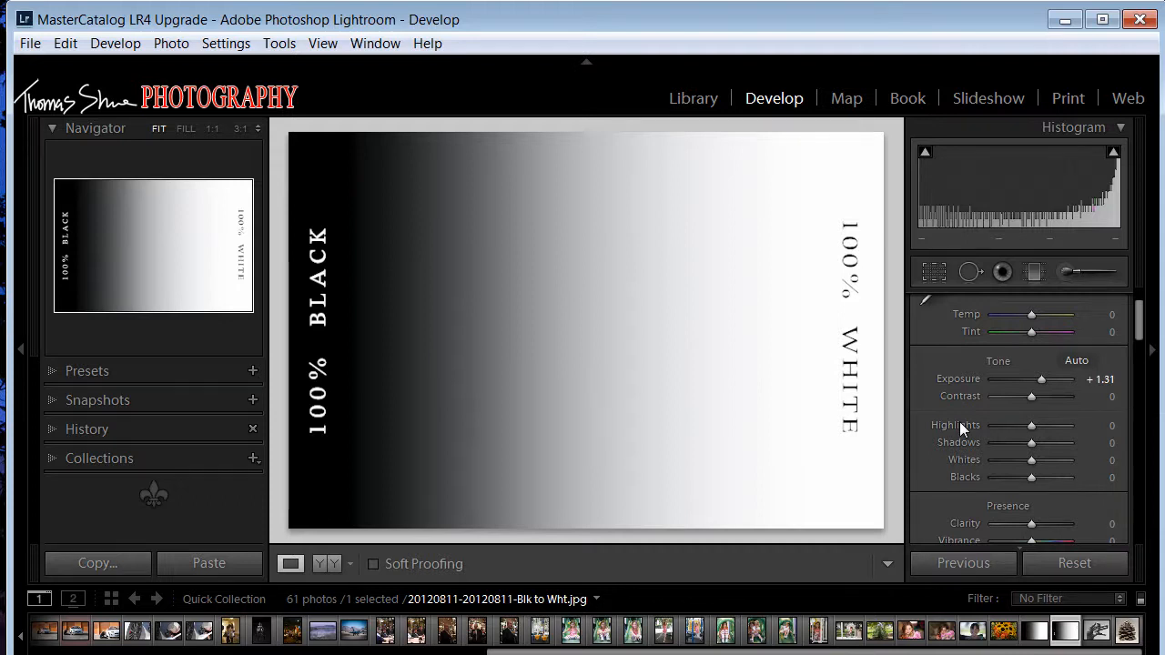
mouse_move(1036, 382)
left_mouse_down()
mouse_move(1019, 381)
mouse_move(1034, 378)
left_mouse_up()
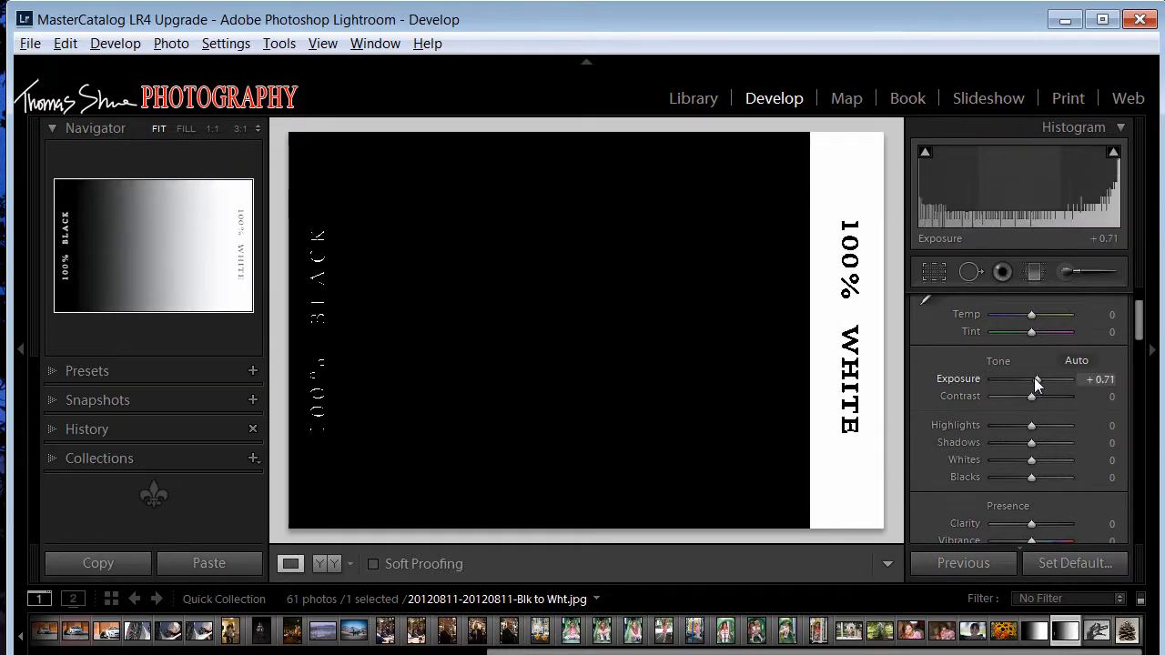
left_click_drag(1035, 378, 1068, 376)
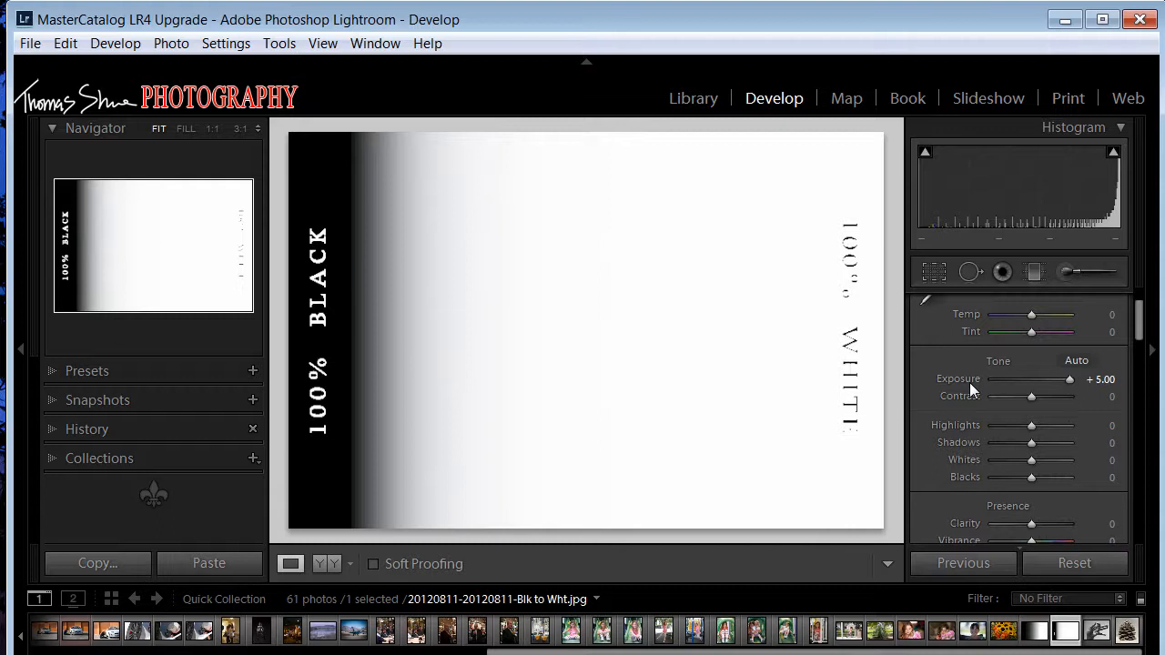
double_click(967, 379)
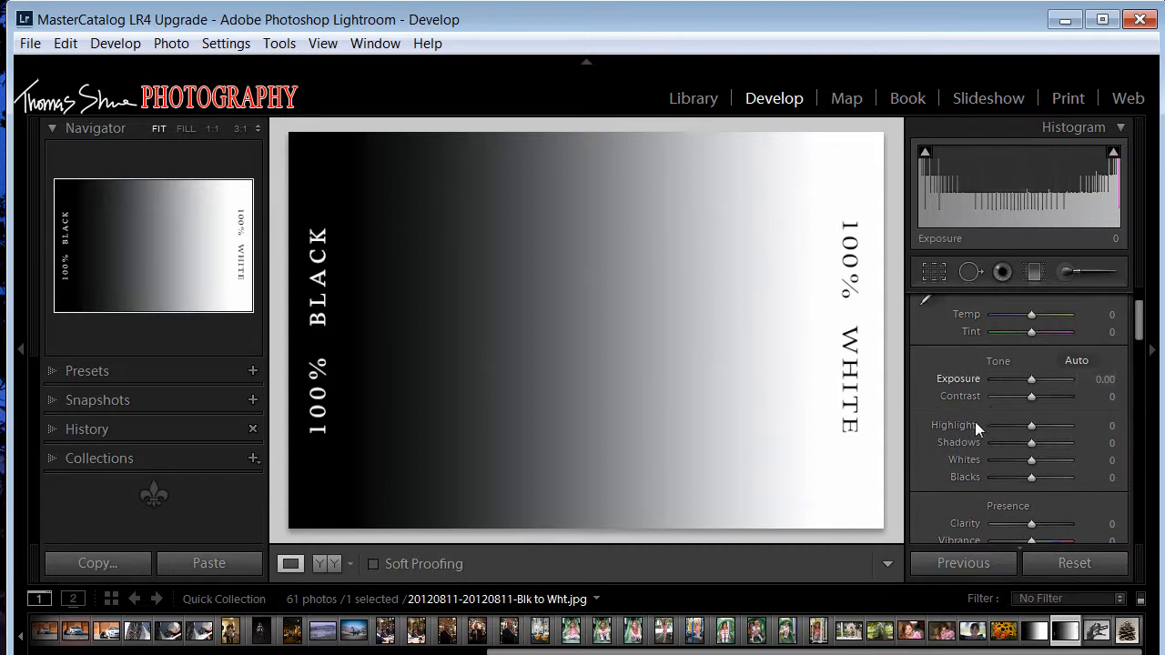
- Test the gradient's Blacks at −100 and −2, and reset the setting to 0
left_click(1030, 476, "alt")
left_click_drag(1030, 476, 991, 477)
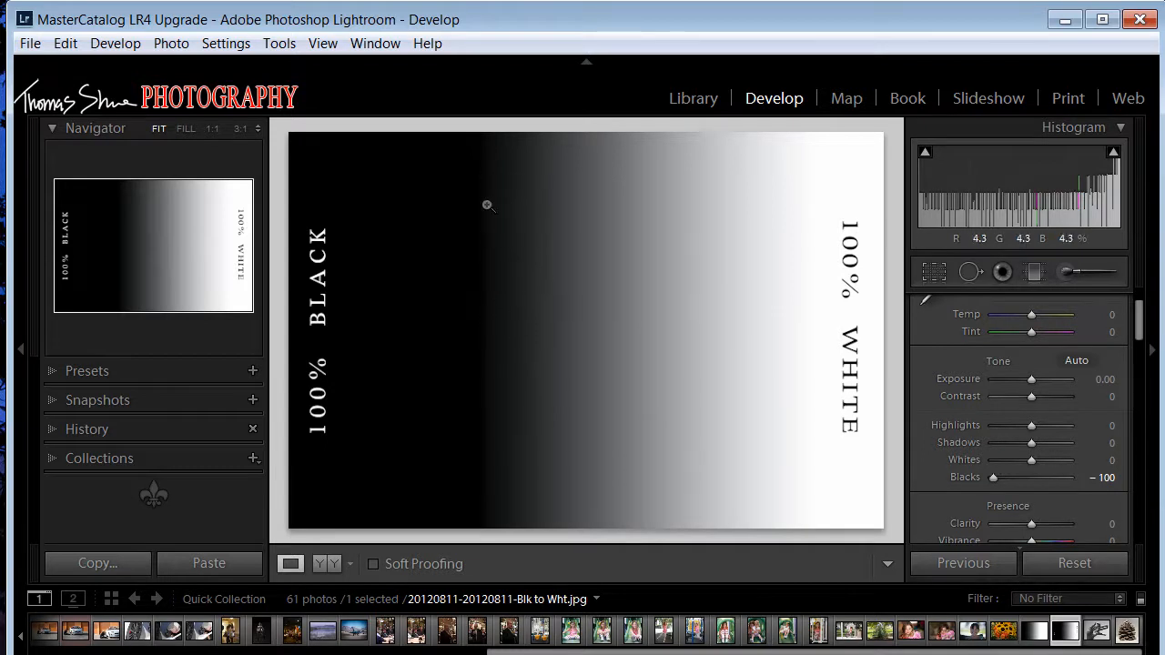
key("alt")
left_click_drag(995, 477, 1032, 476)
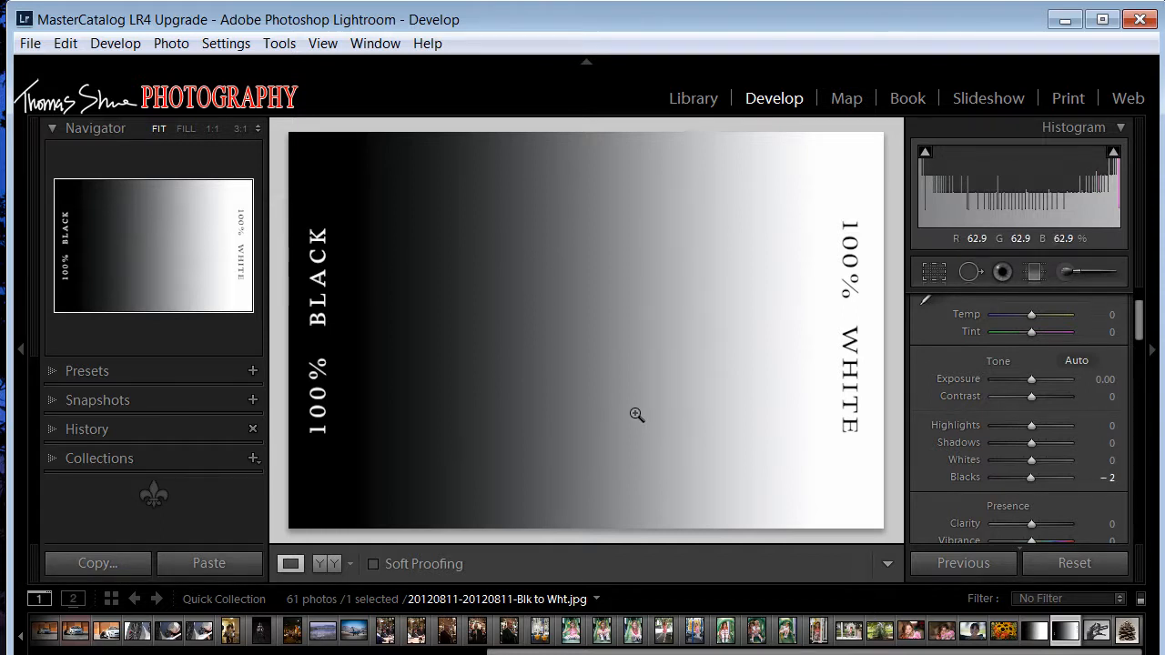
double_click(967, 477)
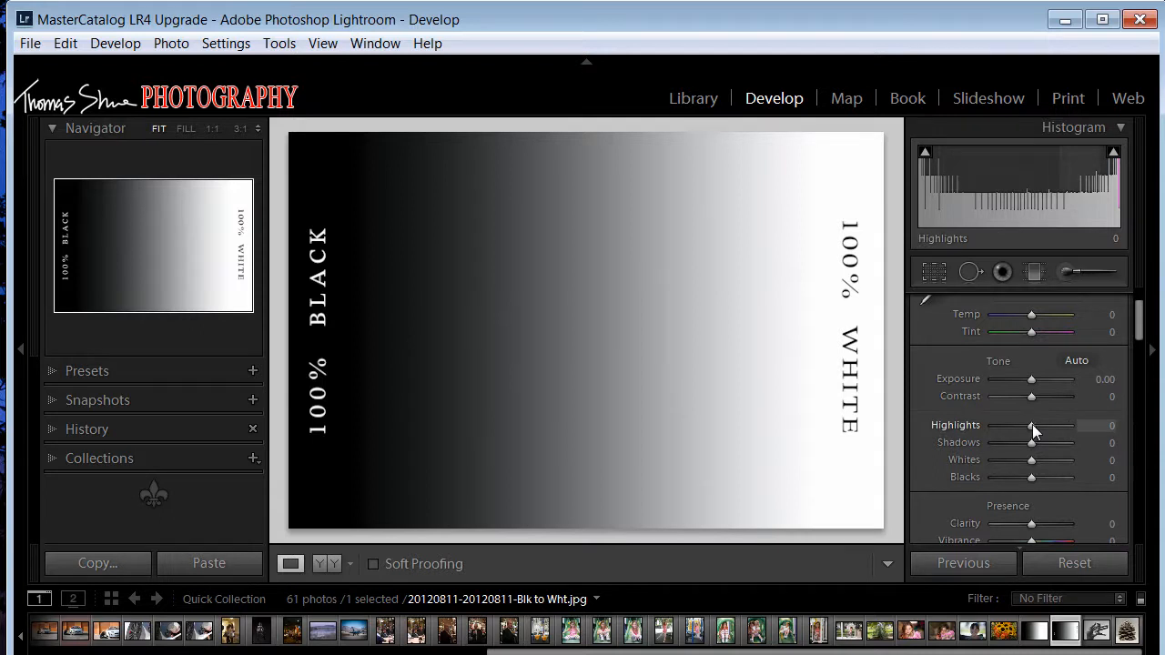
- Test Highlights at −5 and Whites at −100 on the gradient, resetting each to 0
mouse_move(1032, 424)
left_mouse_down()
mouse_move(1072, 421)
mouse_move(991, 423)
mouse_move(1030, 422)
left_mouse_up()
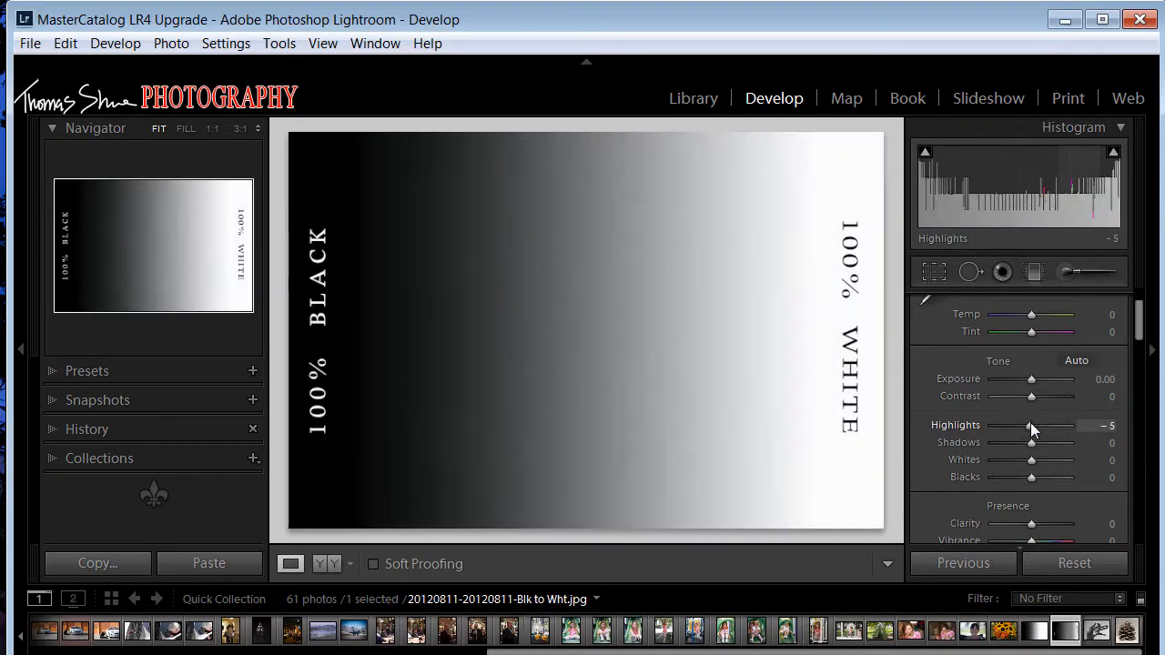
double_click(974, 424)
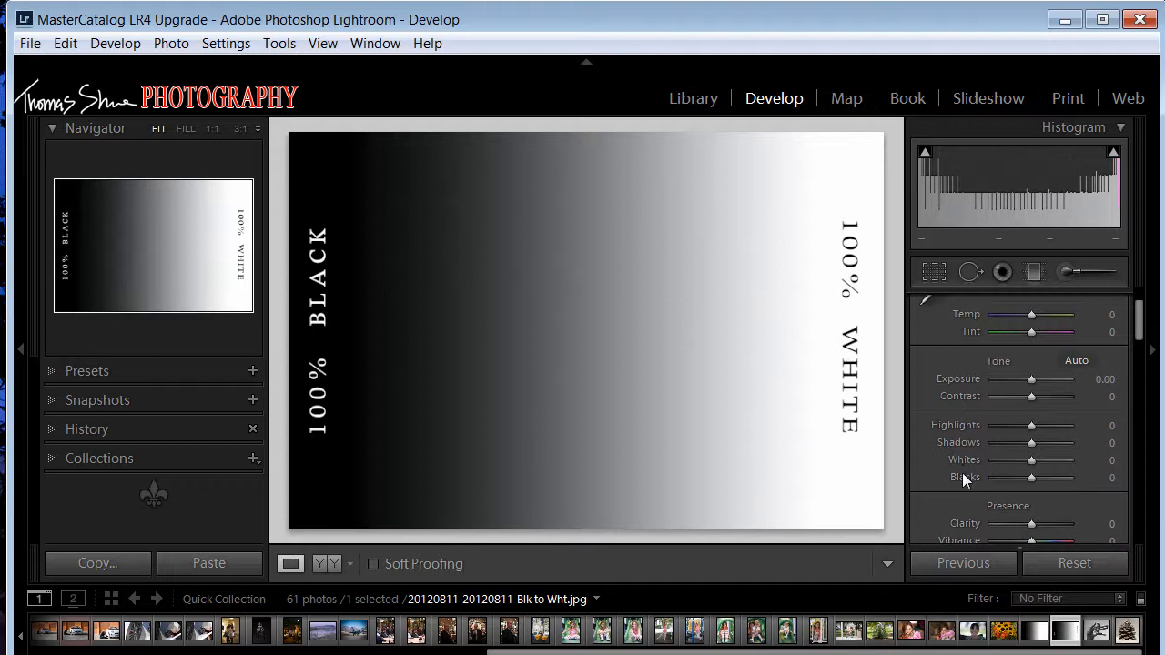
left_click_drag(1033, 461, 985, 462)
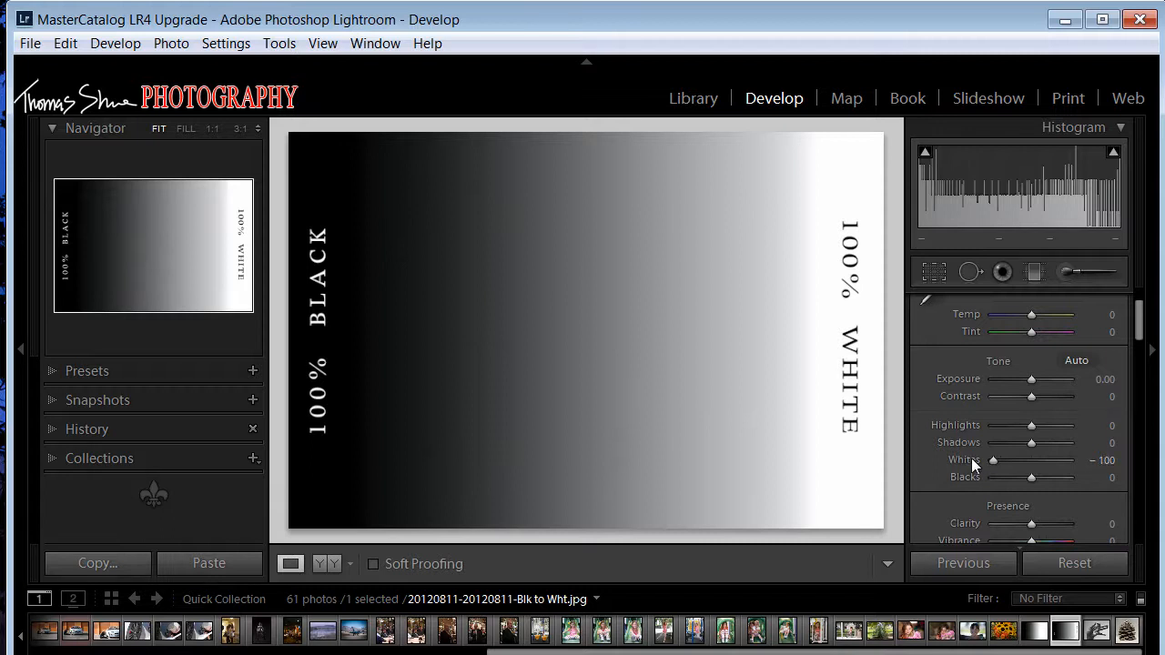
left_click(971, 459)
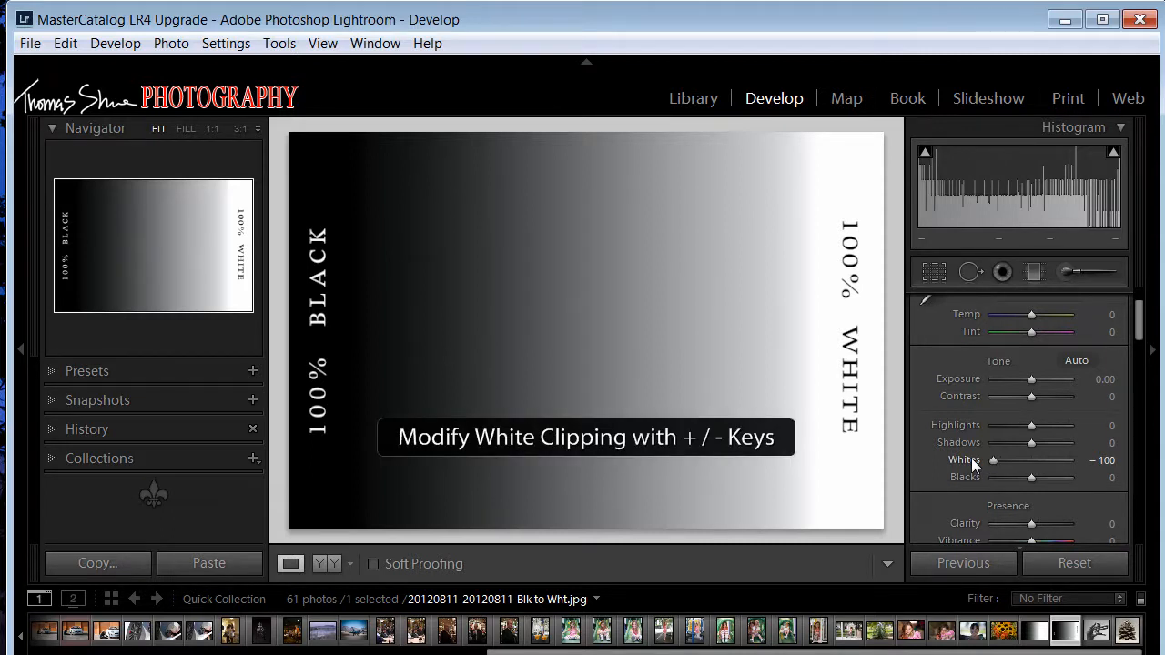
double_click(971, 460)
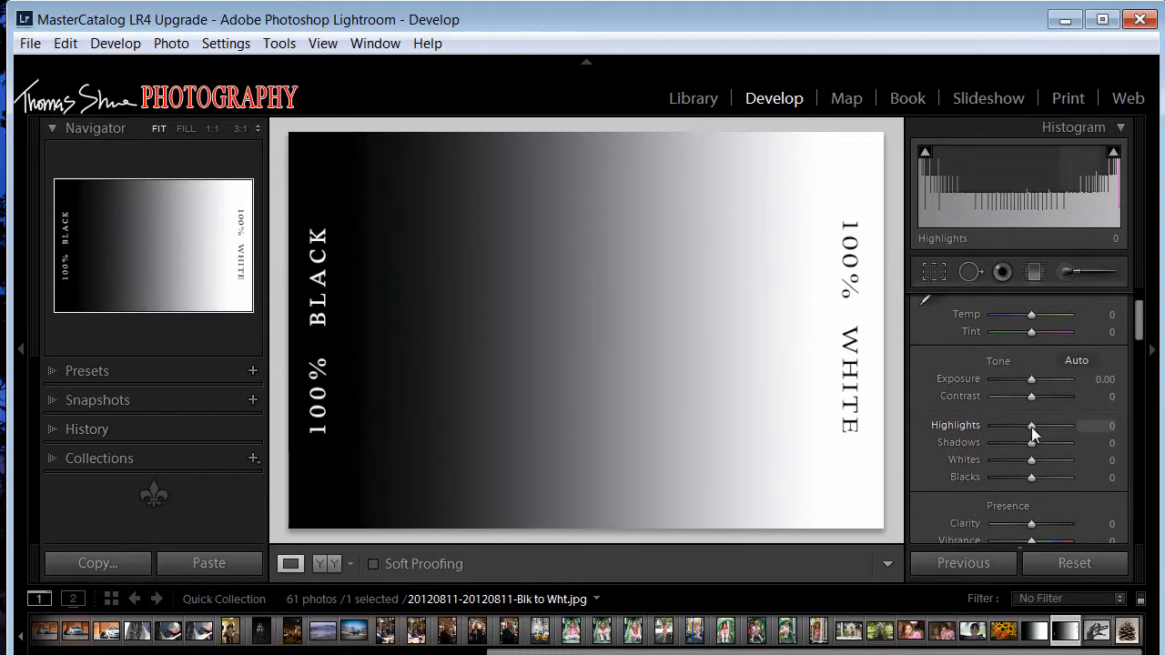
- Test Highlights at +100 and Whites at +100 on the gradient, resetting each to 0
left_click_drag(1031, 427, 1075, 424)
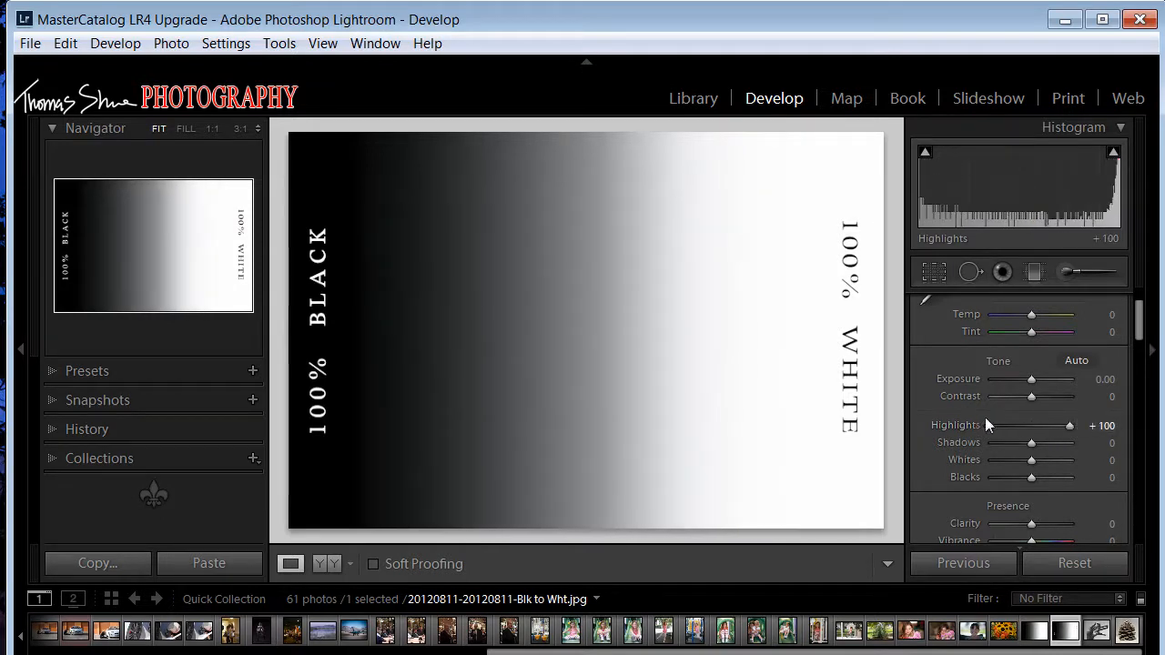
double_click(944, 426)
left_click_drag(1033, 459, 1088, 460)
double_click(971, 460)
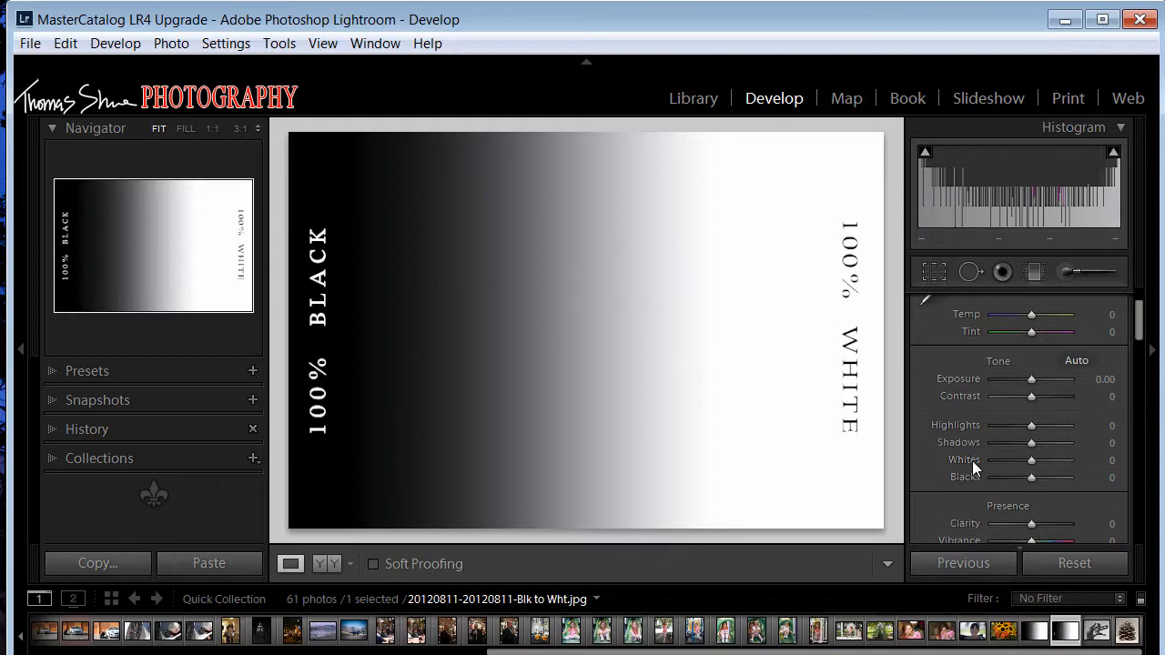
- Compare the gradient's Whites +100 and Highlights +100 history states, and return Whites to 0
left_click(54, 429)
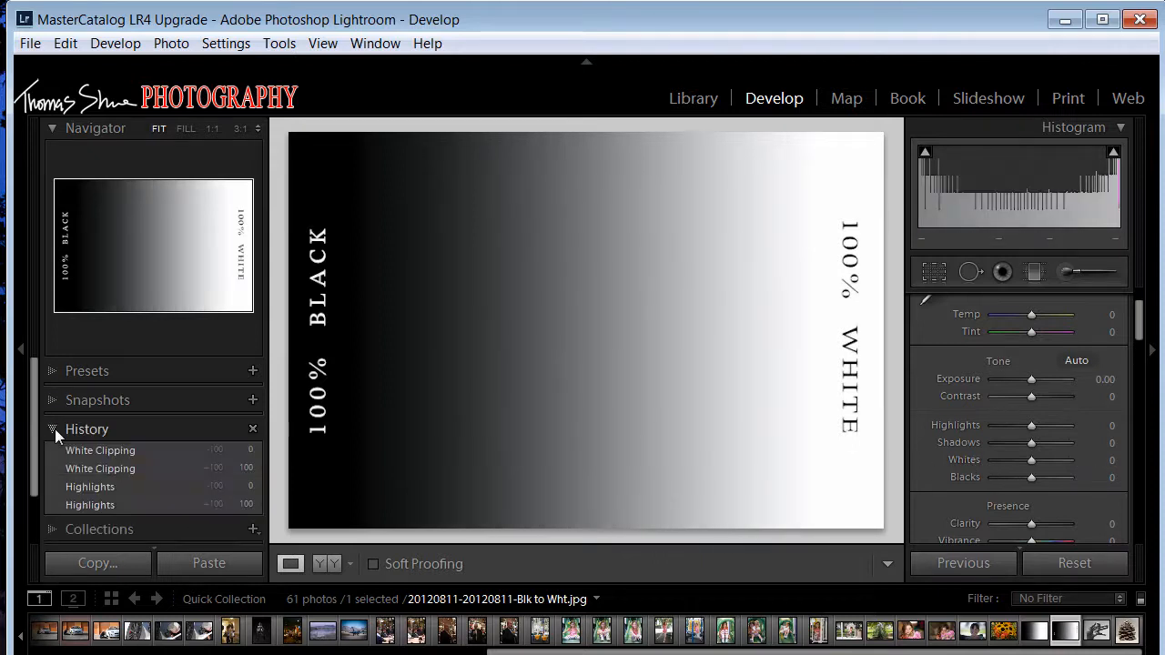
left_click(123, 467)
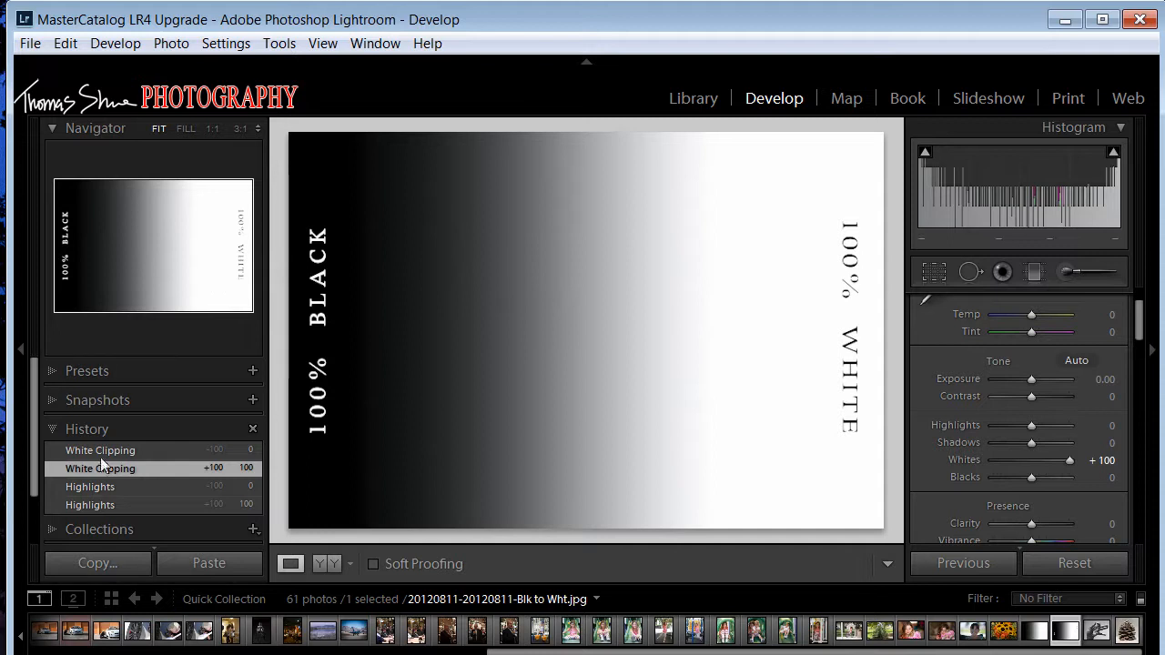
left_click(132, 504)
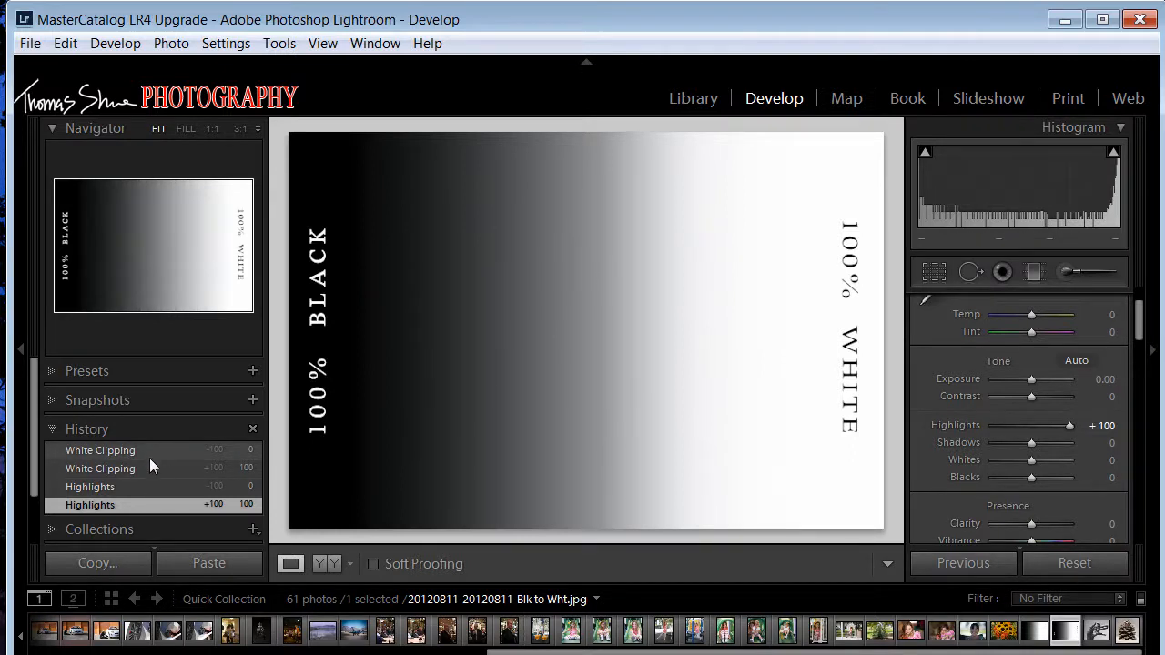
left_click(171, 466)
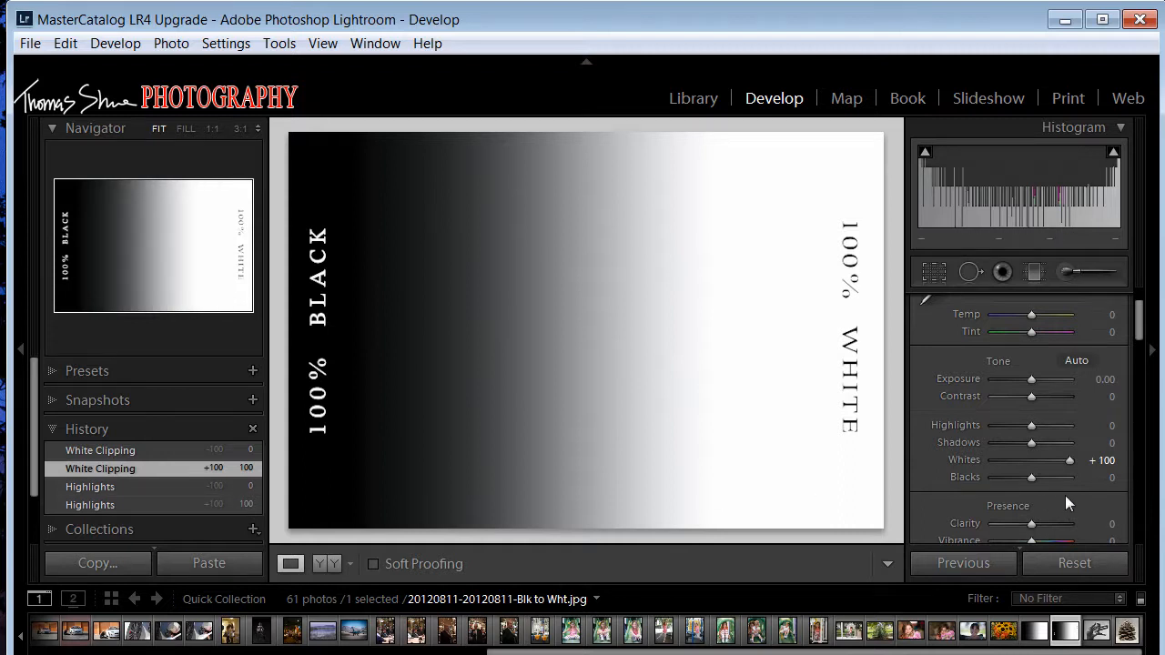
double_click(963, 458)
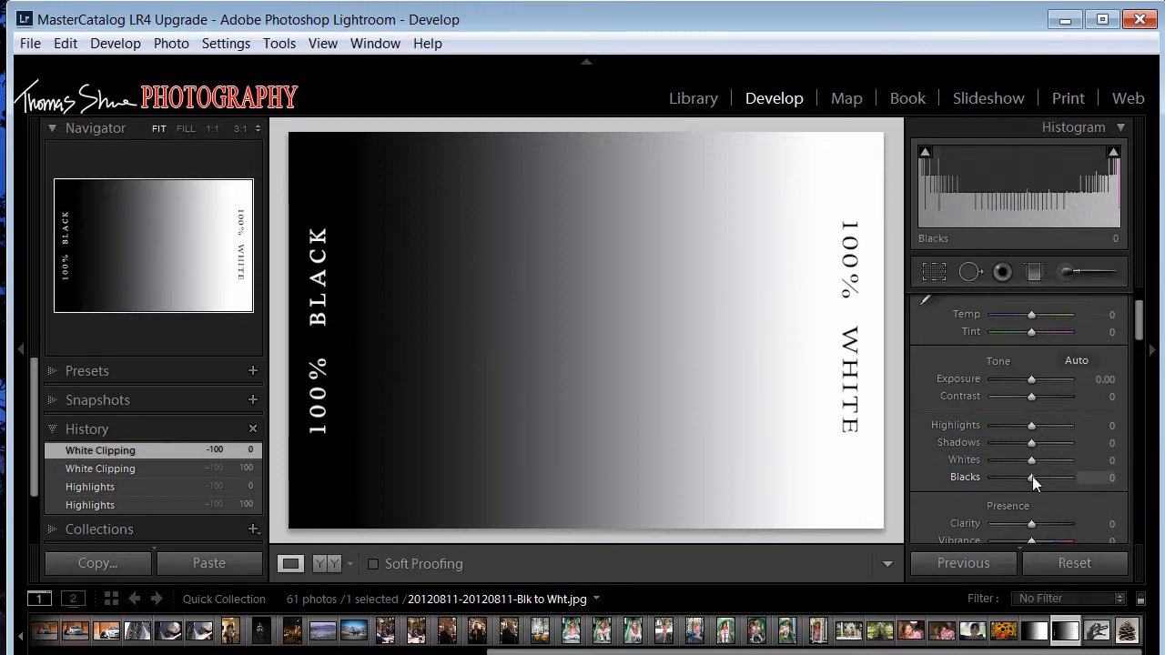
- Record Blacks at −100 and Shadows at −100 as history states on the gradient, resetting each to 0
left_click_drag(1031, 476, 976, 476)
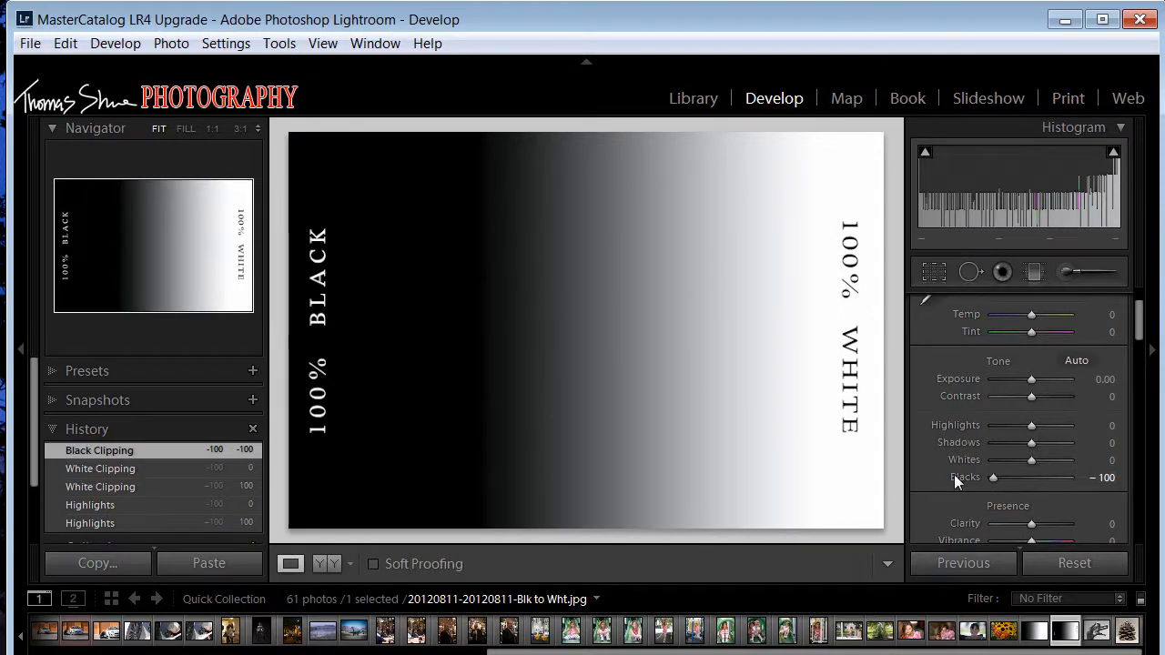
double_click(962, 477)
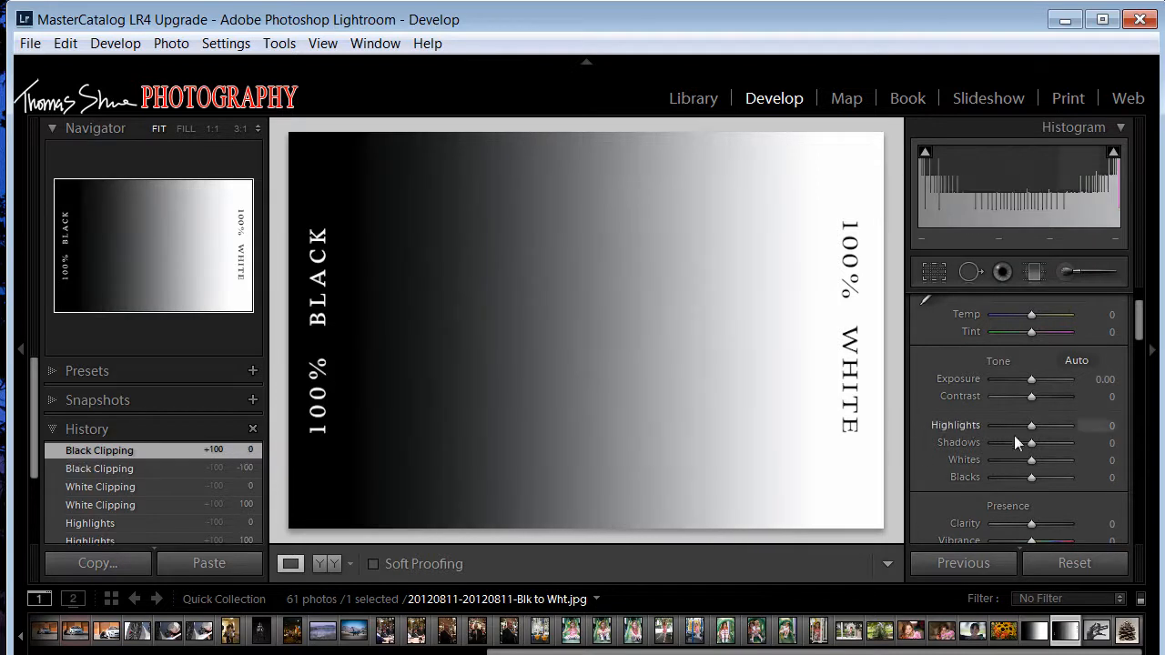
left_click_drag(1031, 446, 956, 446)
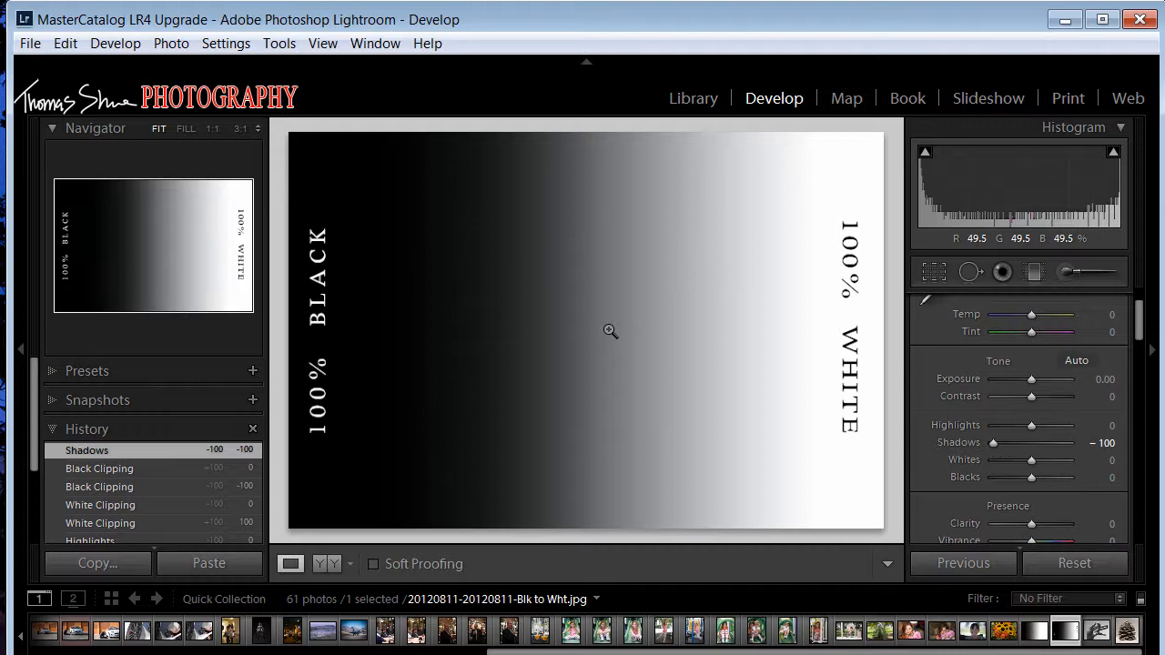
double_click(955, 443)
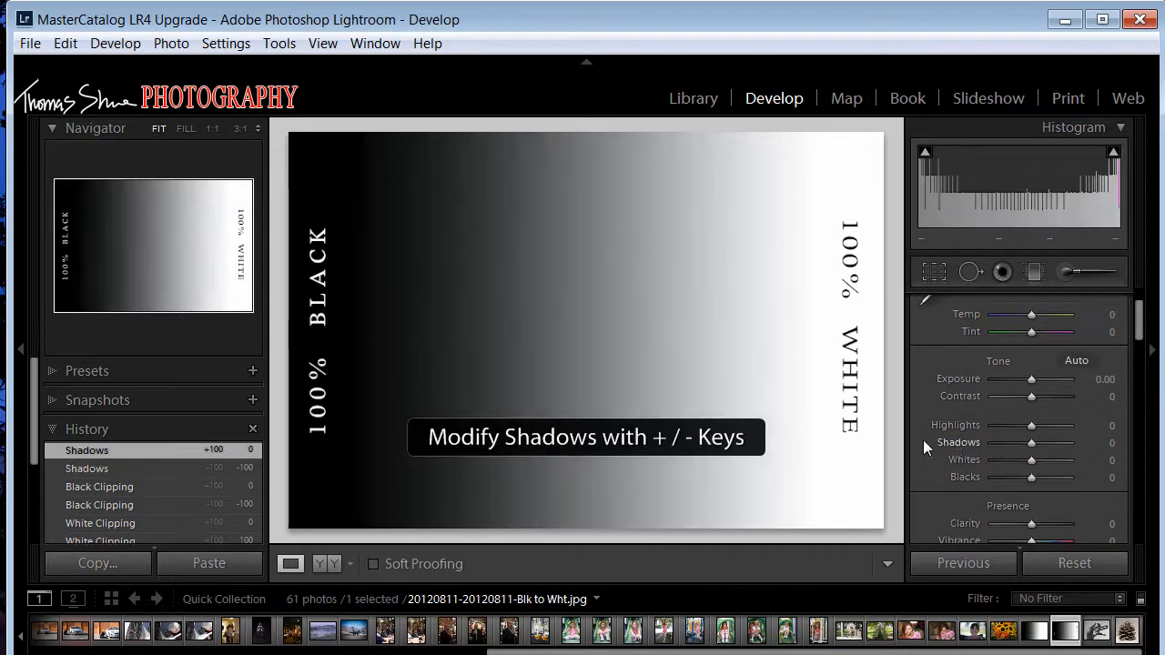
- Compare the gradient's Shadows −100 and Black Clipping −100 history states, ending on the Shadows state
left_click(131, 468)
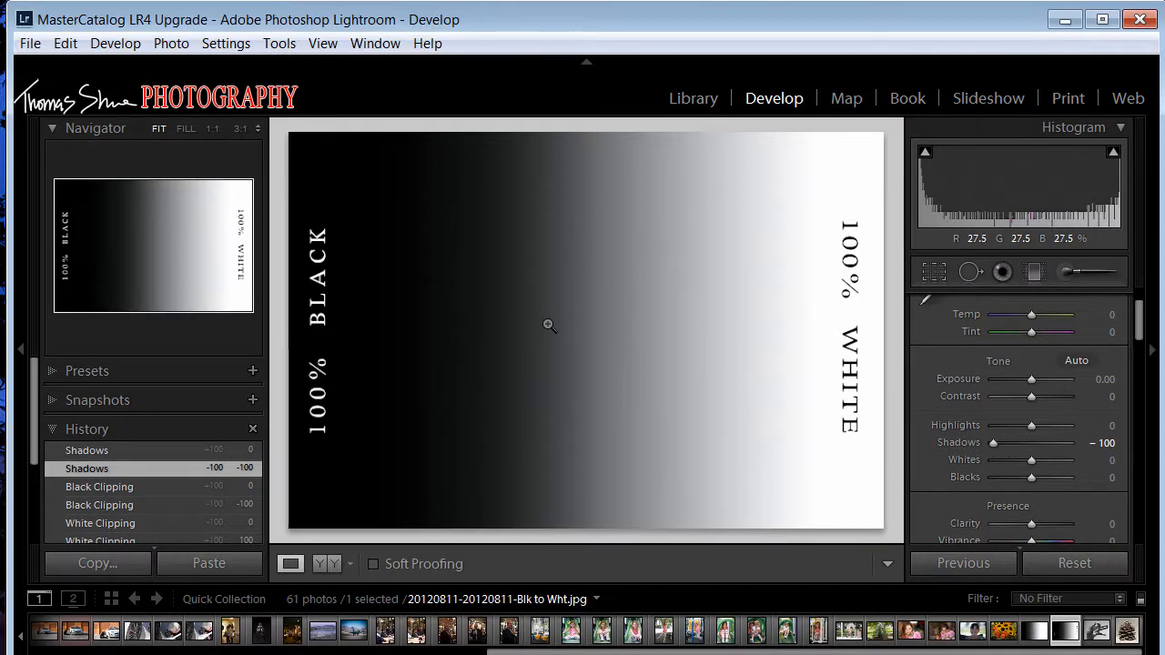
left_click(116, 503)
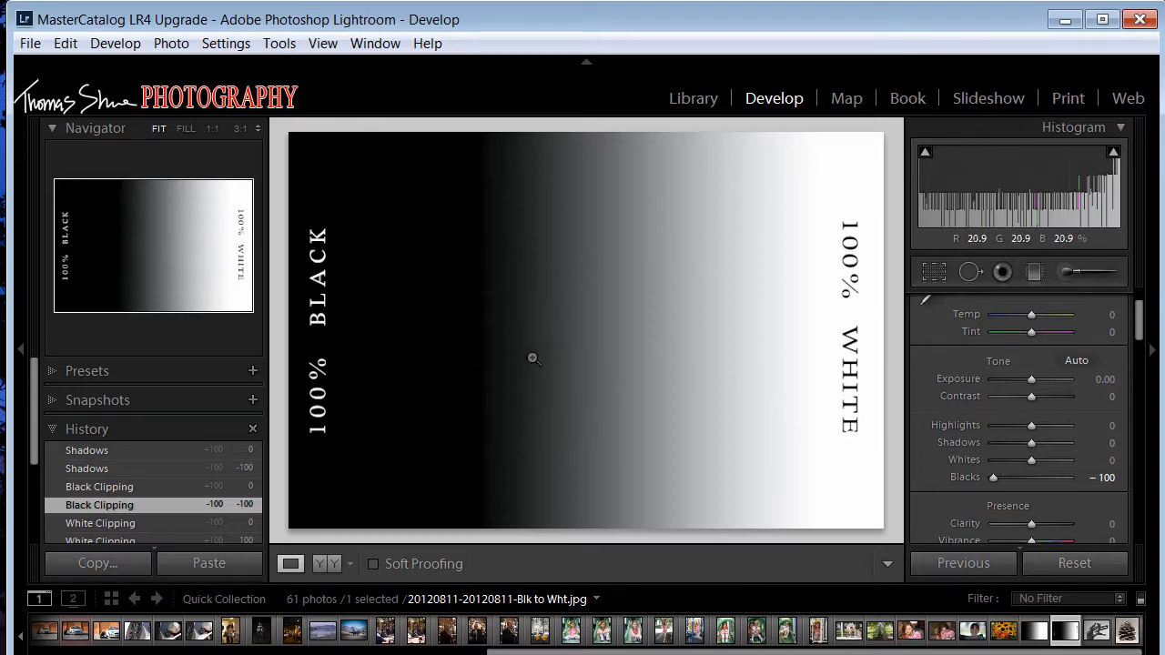
left_click(199, 468)
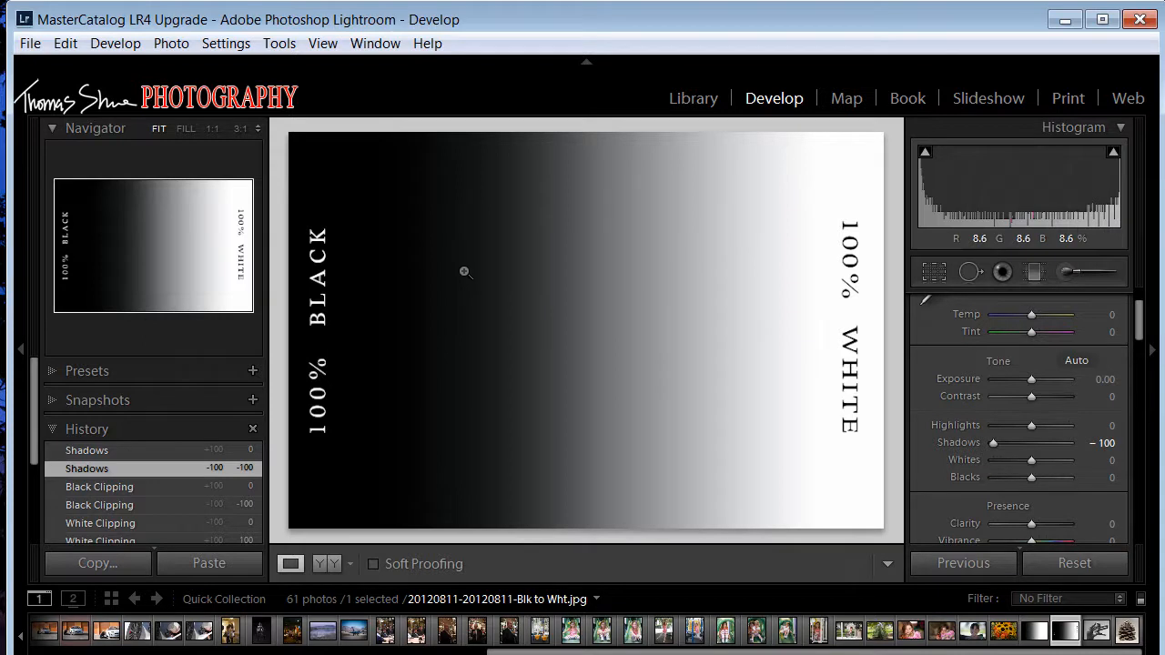
- Open the hand sculpture photo PC281864.JPG and reset all of its Tone settings
left_click(1100, 637)
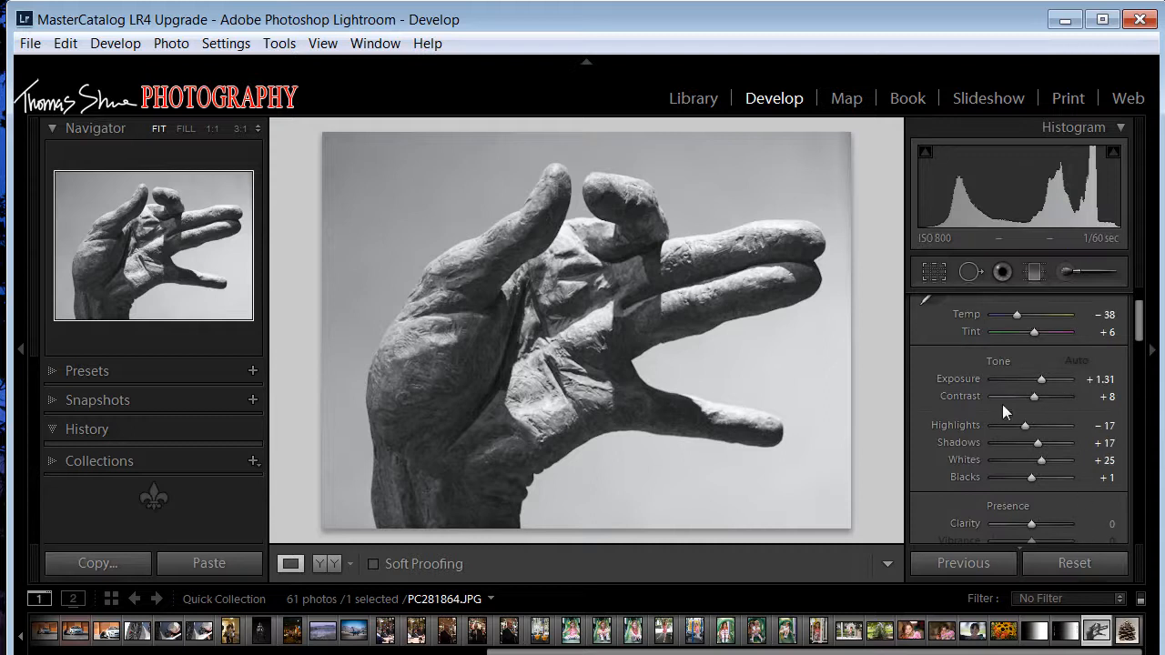
key("alt")
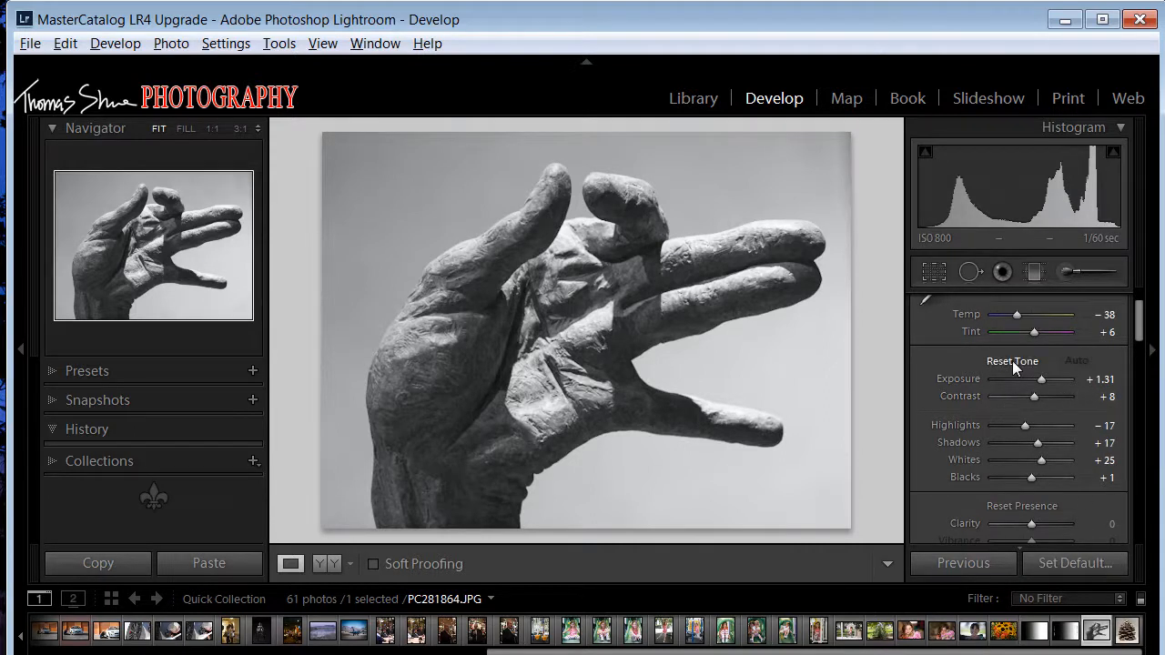
left_click(1012, 361, "alt")
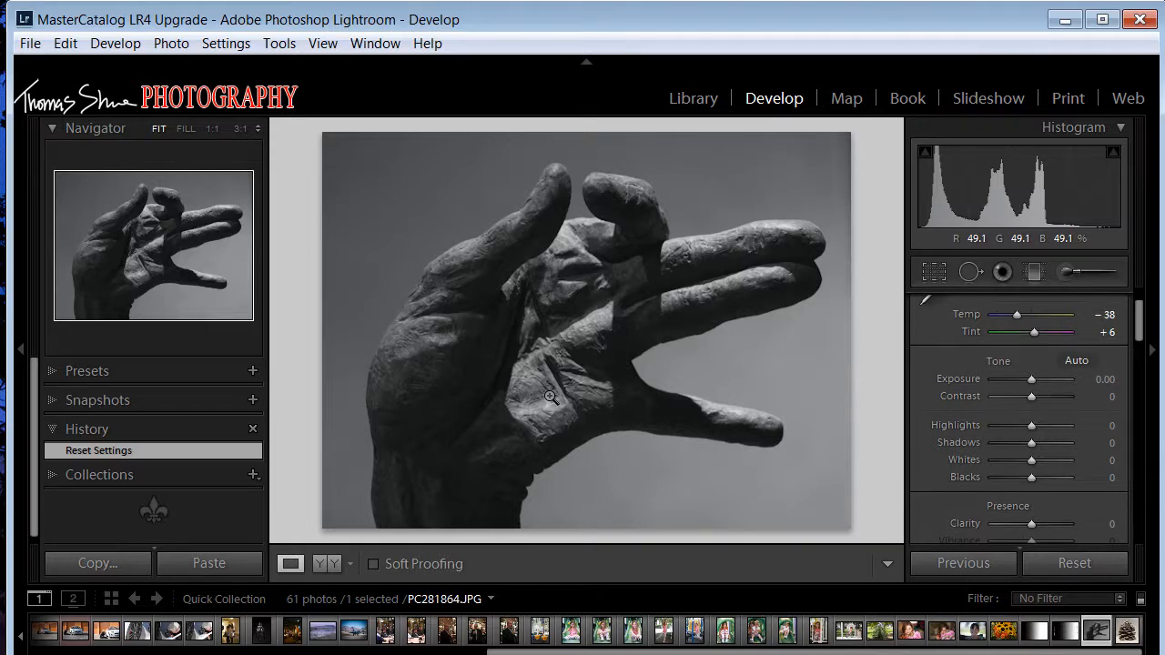
- Set the hand photo's Exposure to +2.38 using the highlight clipping preview, and lower Highlights to −100
key("alt")
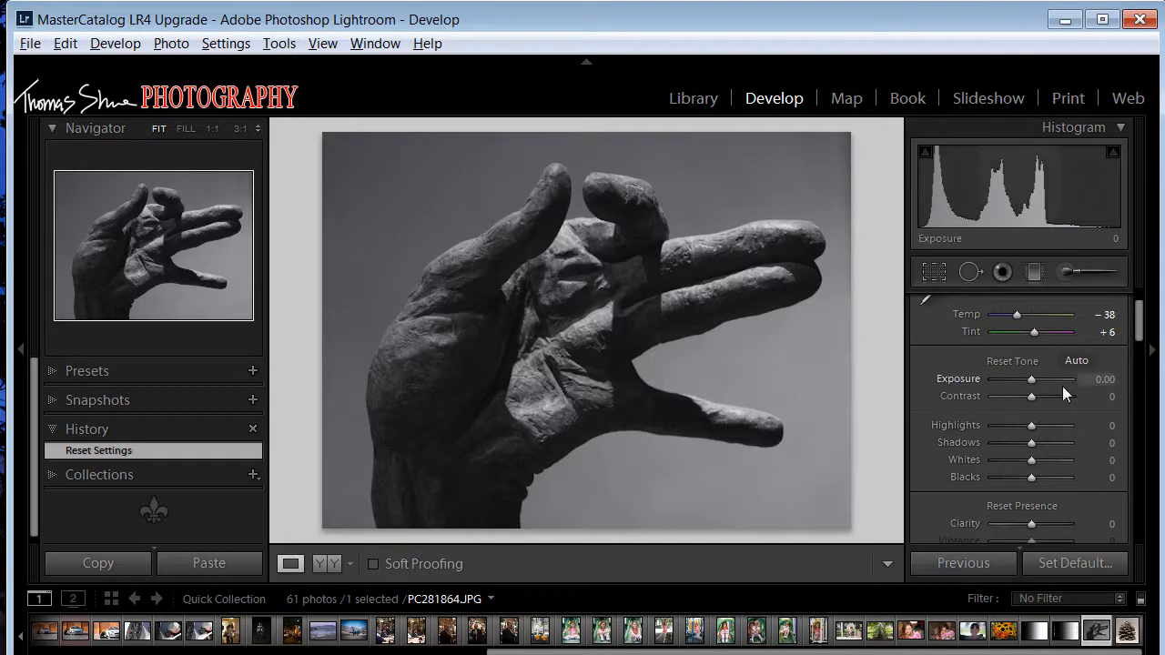
left_click_drag(1030, 380, 1065, 380)
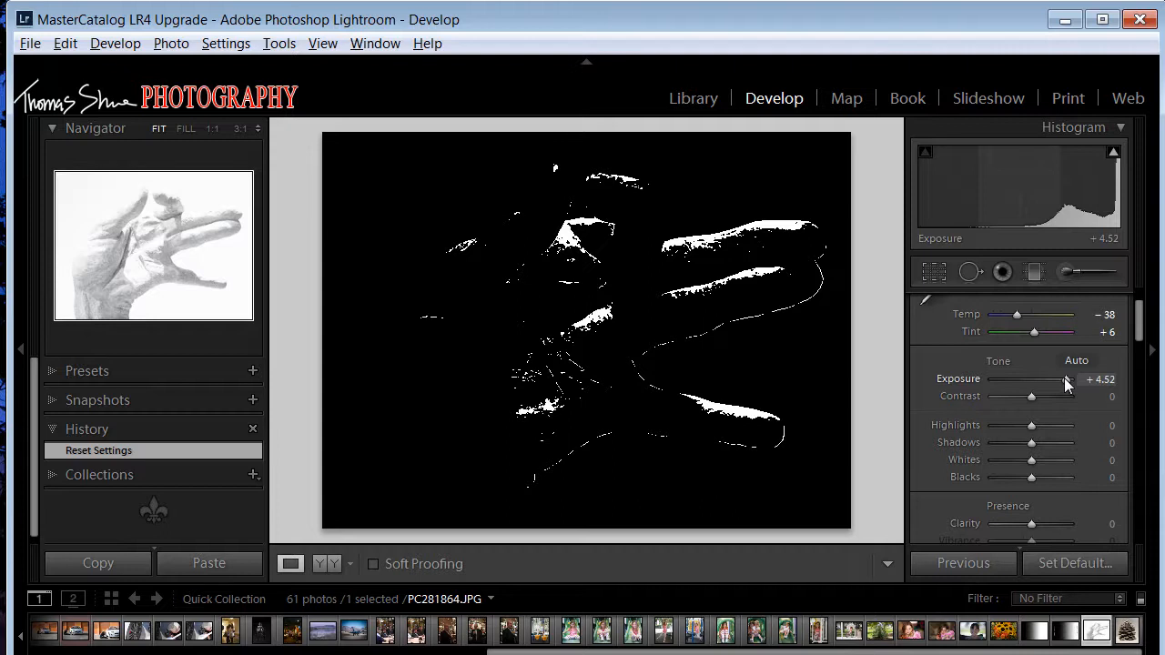
left_click_drag(1064, 378, 1047, 379)
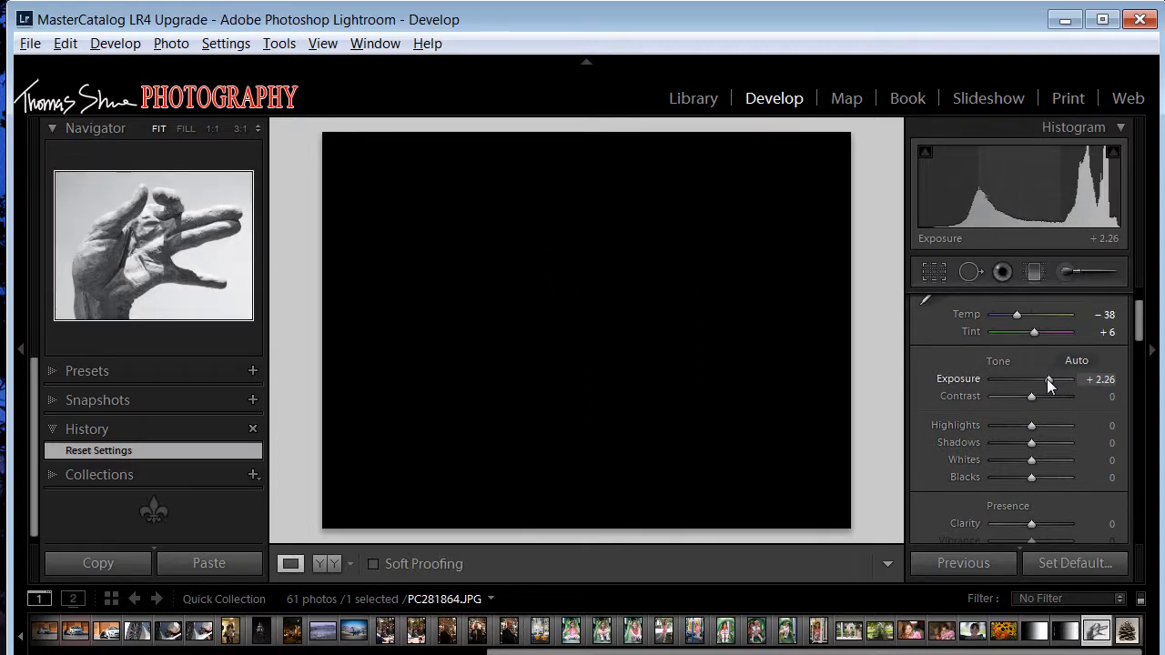
left_click_drag(1046, 379, 1047, 379)
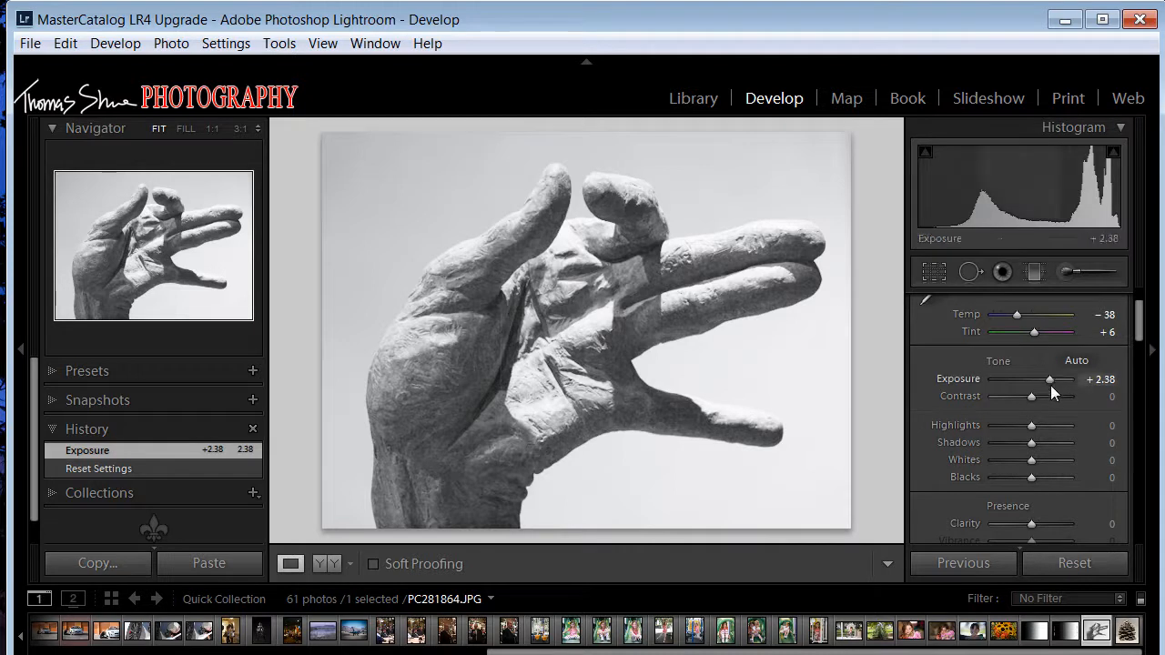
left_click_drag(1031, 426, 962, 428)
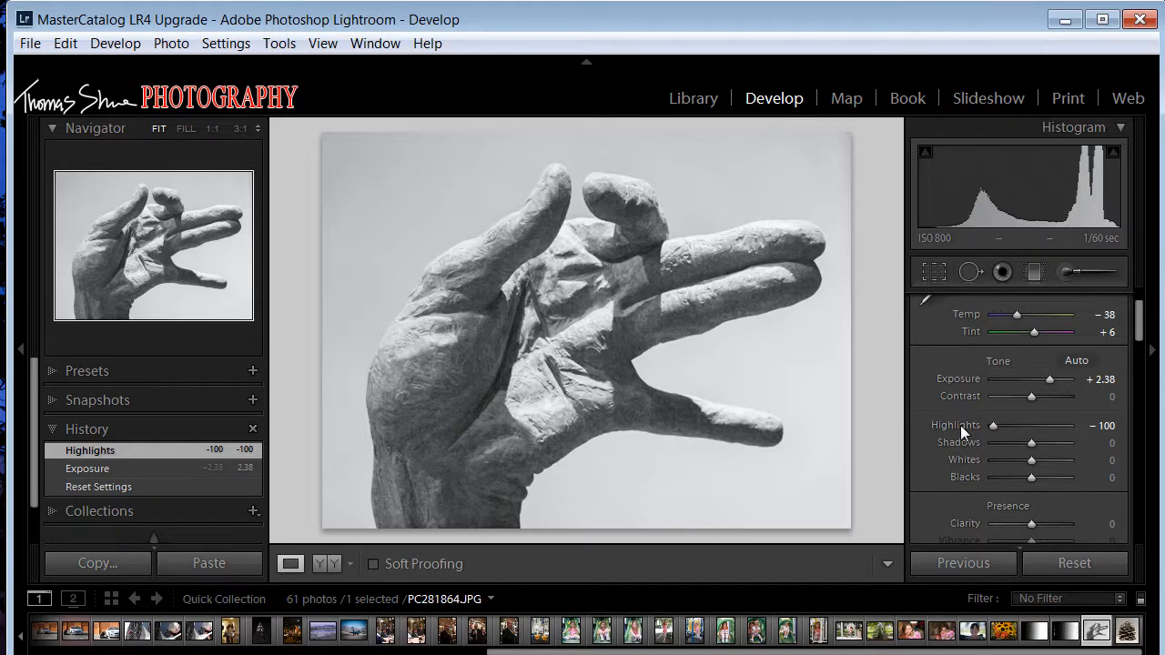
- Adjust the remaining tonal ranges of the hand photo to Blacks −81, Shadows −43 and Whites −50
key("alt")
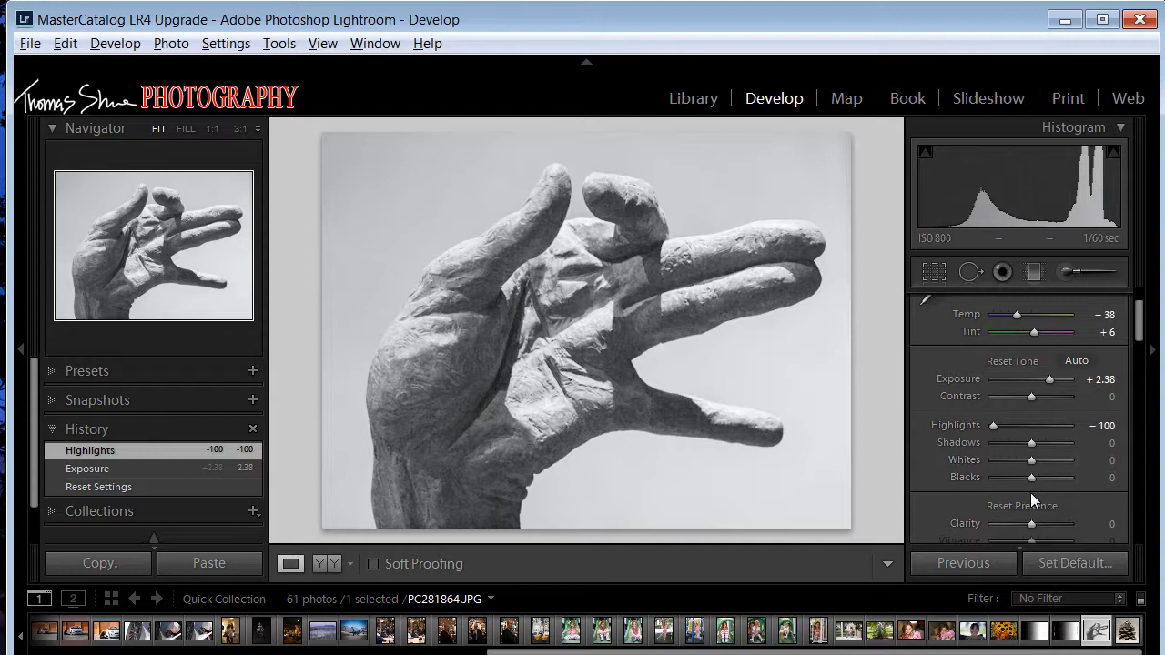
left_click_drag(1033, 476, 1002, 475)
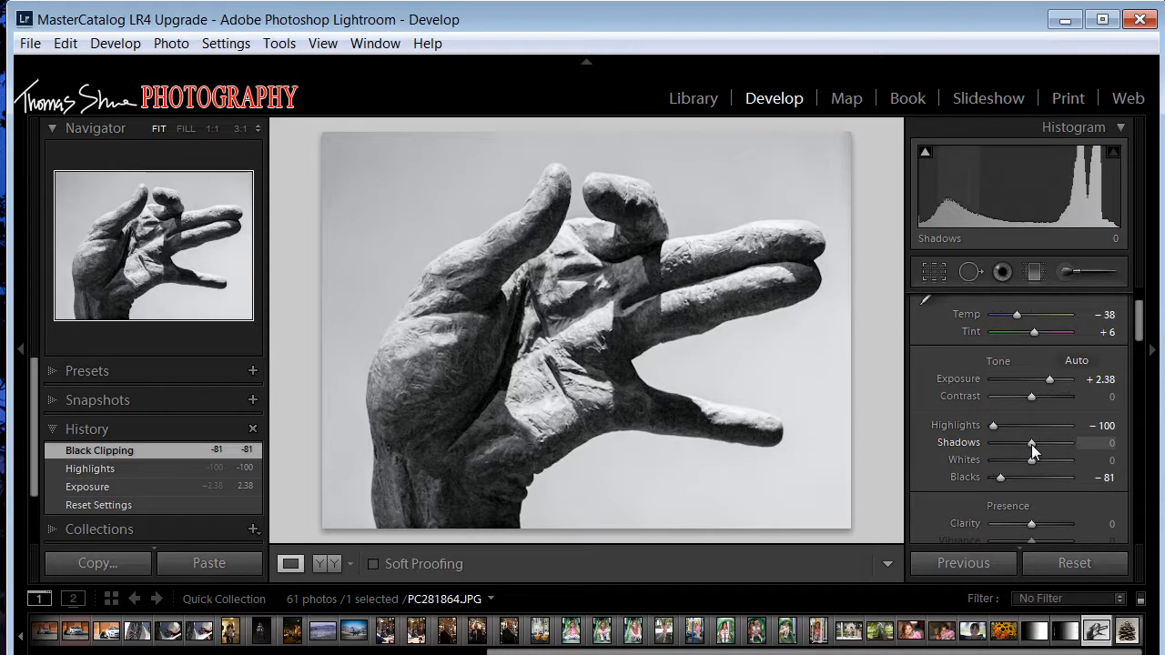
left_click_drag(1031, 444, 1014, 440)
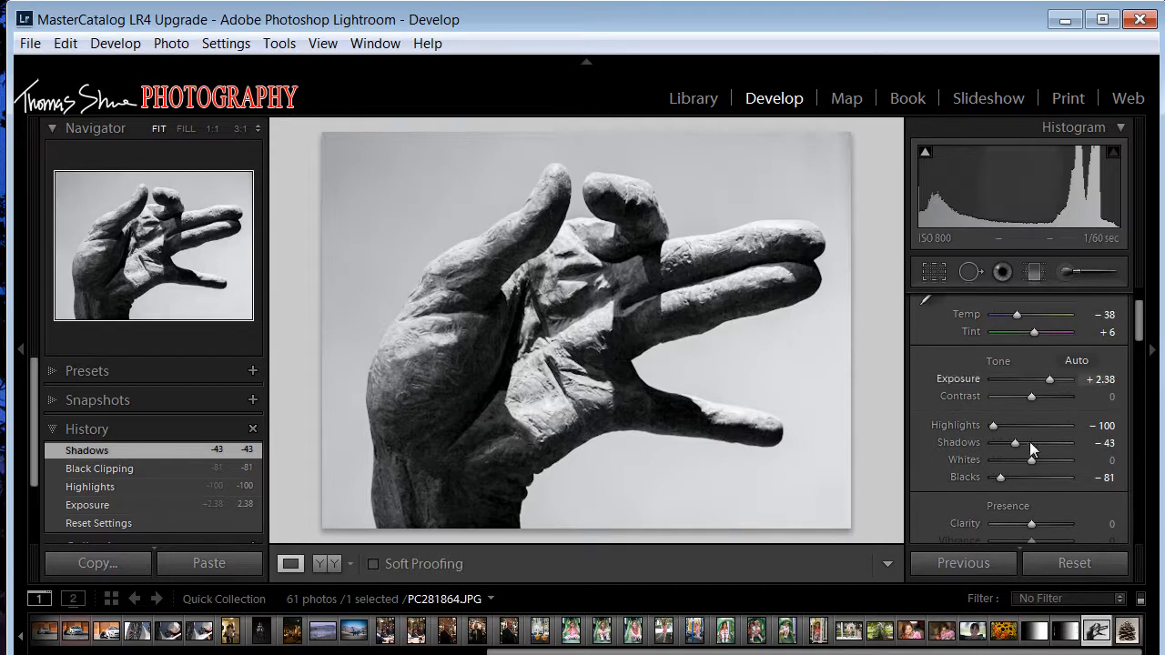
left_click_drag(1029, 460, 994, 455)
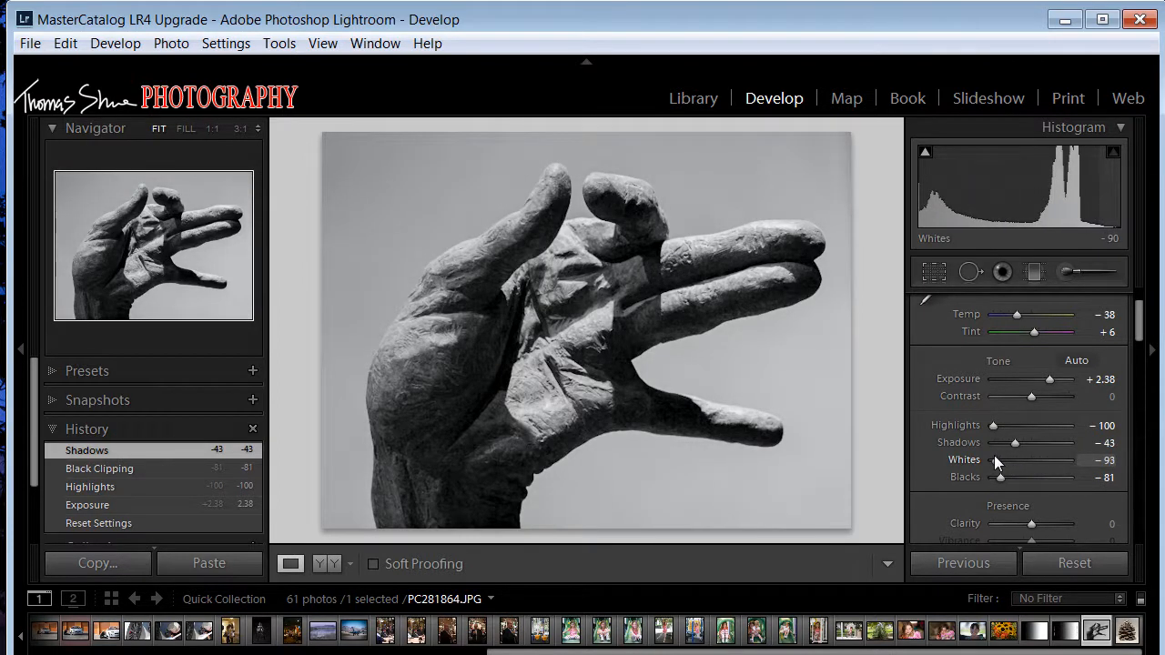
left_click_drag(994, 455, 1011, 459)
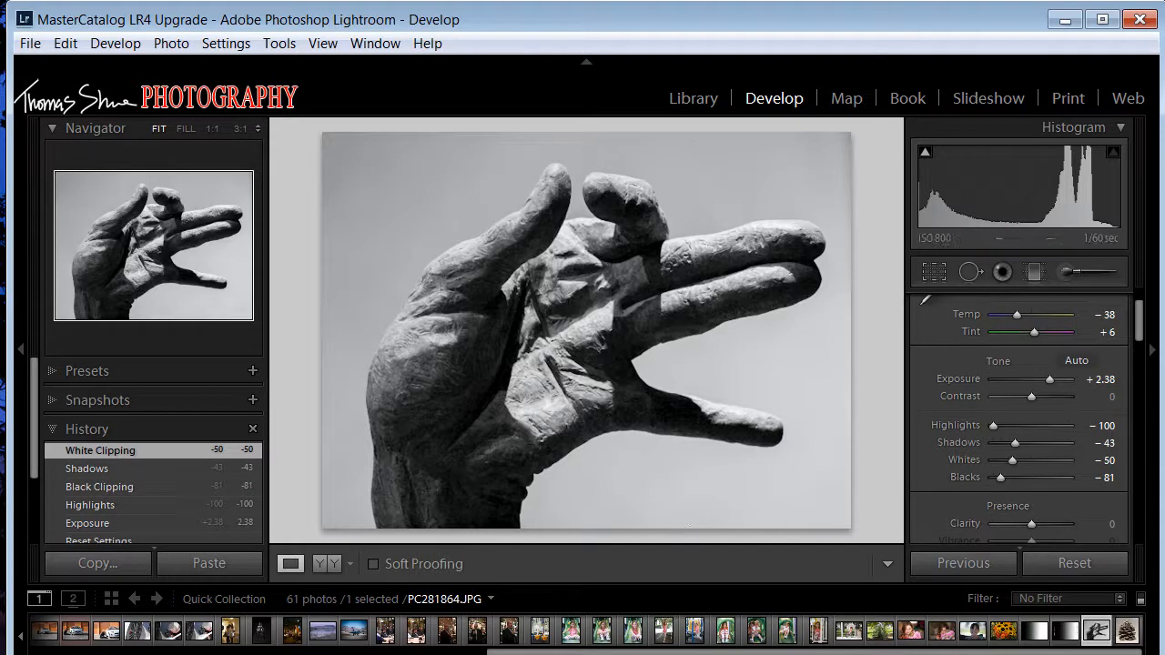
- Compare the re-toned hand photo with its original tones by resetting all Tone settings and undoing that reset
key("alt")
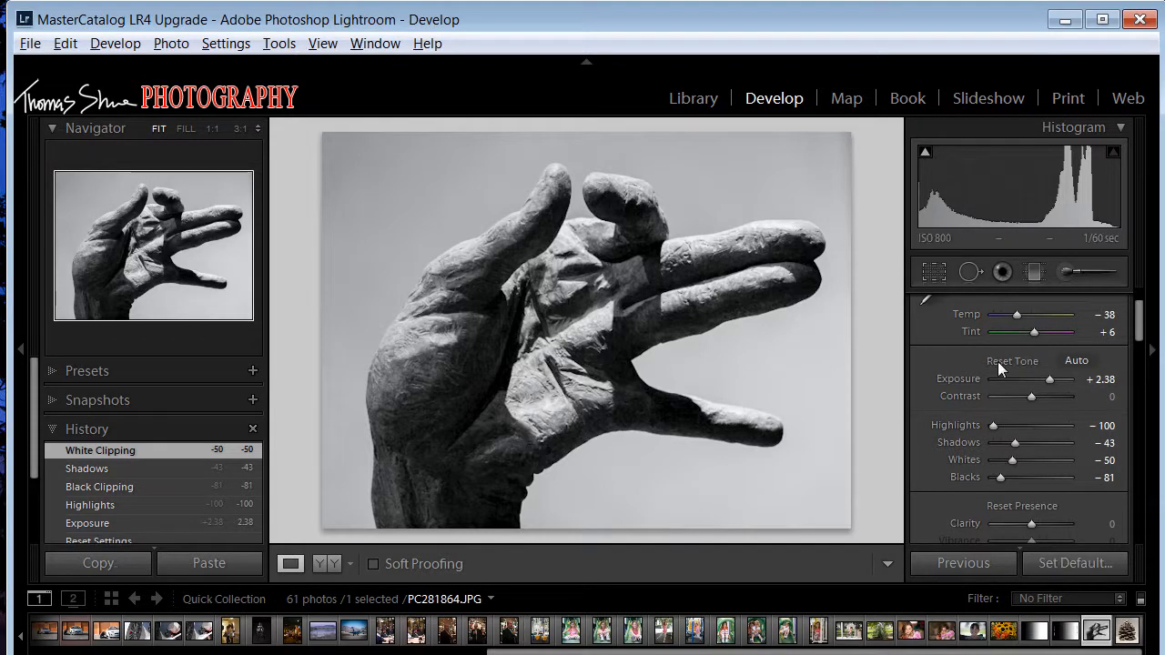
left_click(997, 361, "alt")
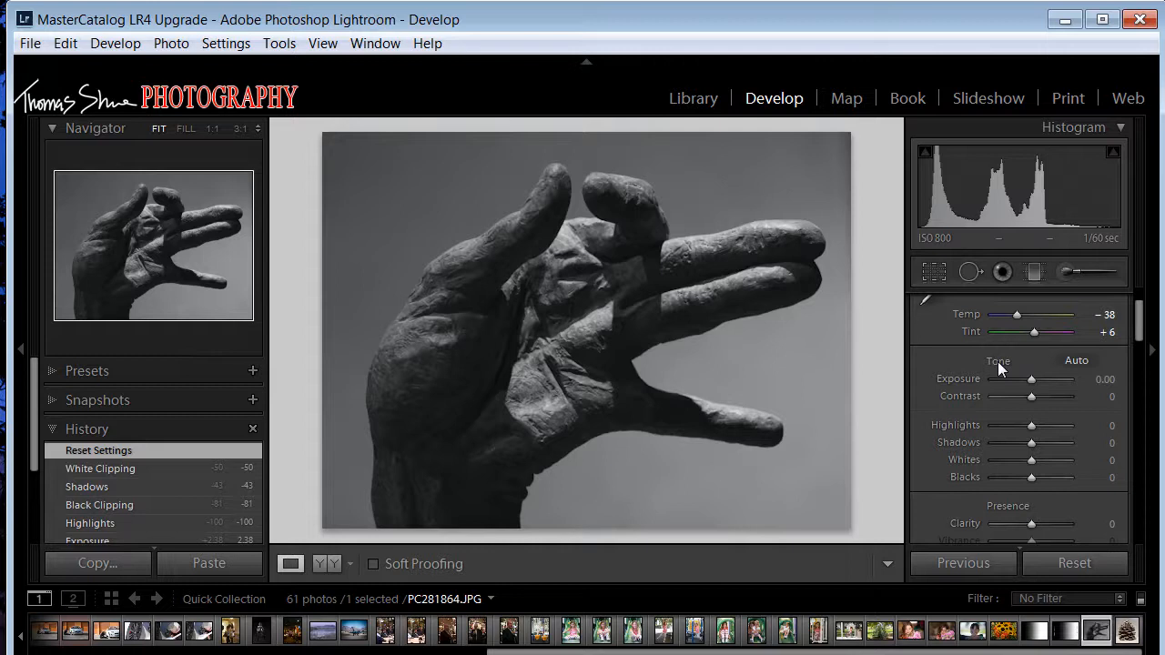
key("ctrl+z")
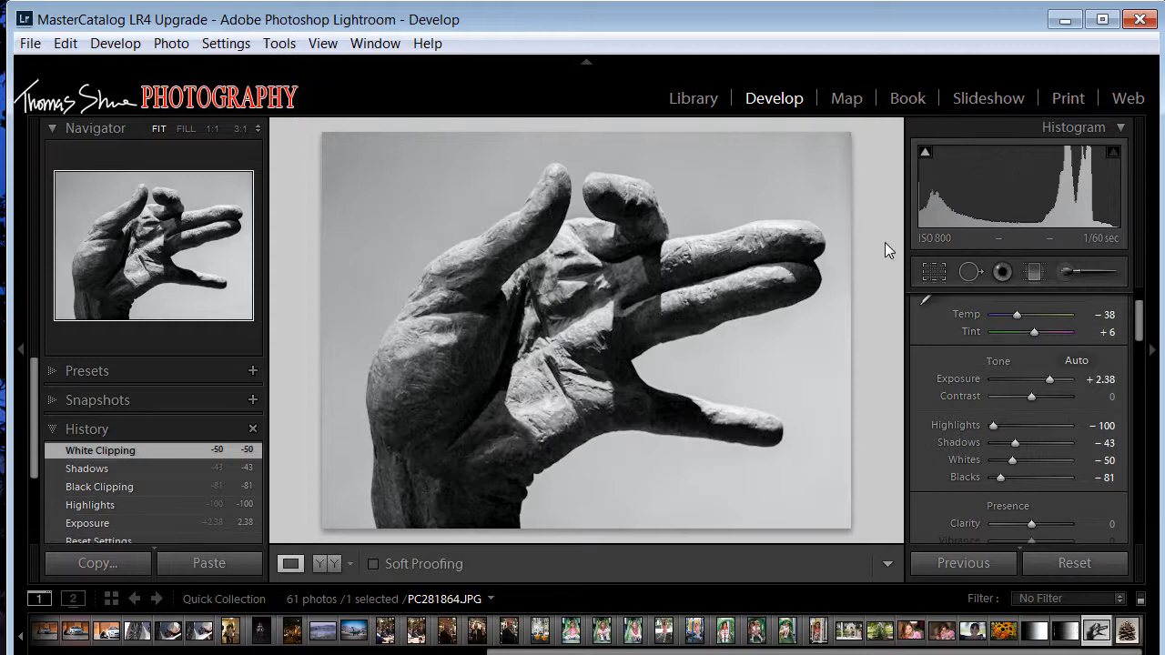
- Add a Highlight Priority post-crop vignette to the hand photo with Amount −29, Feather 64 and Highlights 35
left_click_drag(1138, 320, 1130, 467)
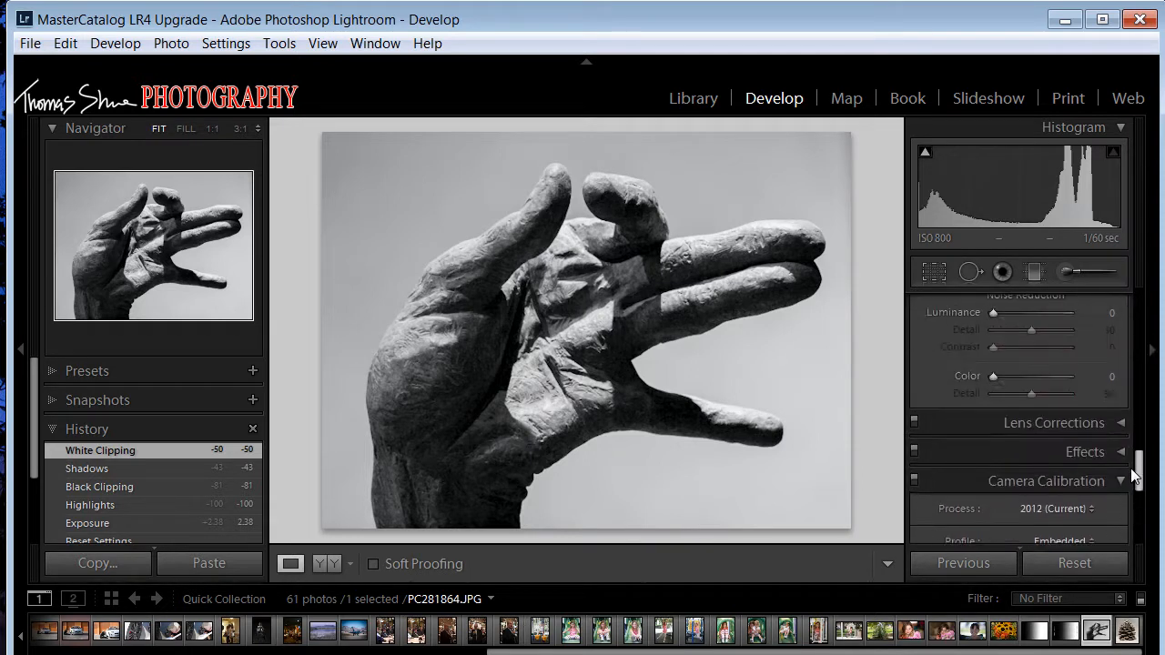
left_click(1112, 453)
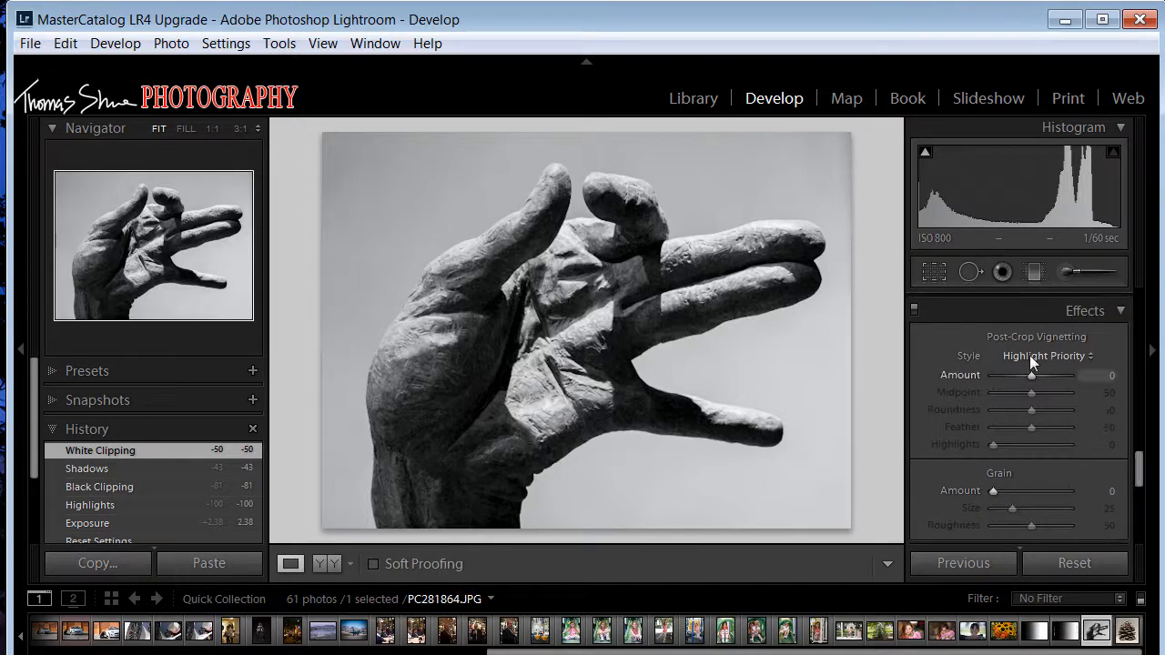
left_click_drag(1030, 375, 1017, 377)
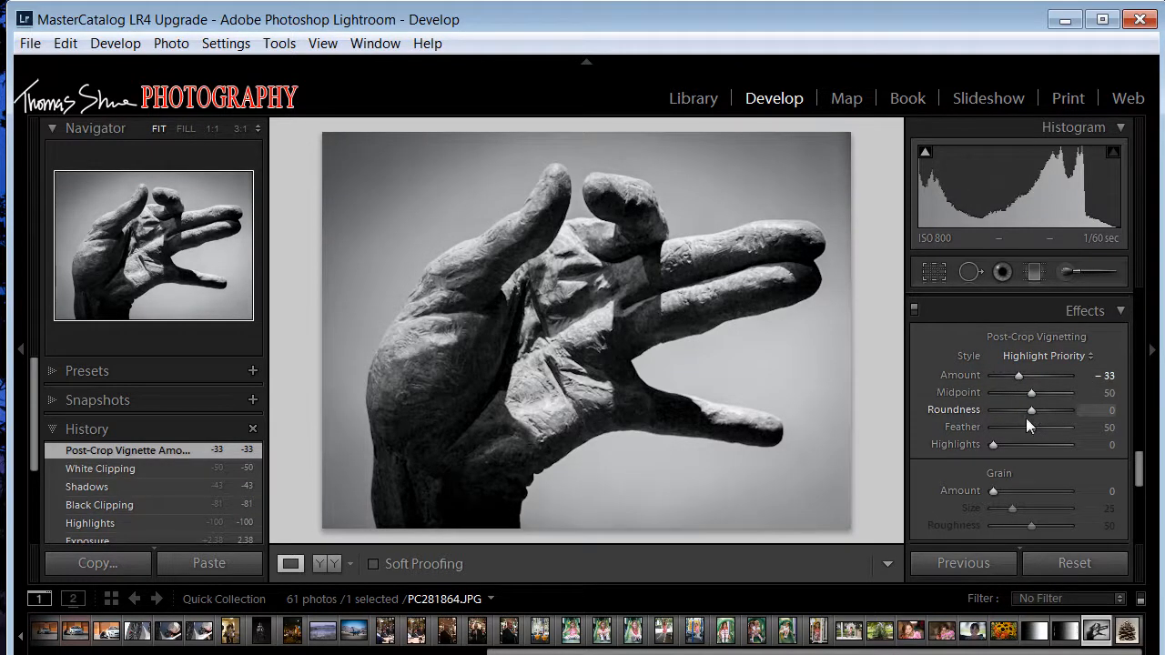
mouse_move(1033, 427)
left_mouse_down()
mouse_move(1003, 425)
mouse_move(1045, 423)
left_mouse_up()
left_click_drag(1020, 377, 1021, 377)
left_click_drag(994, 446, 1019, 445)
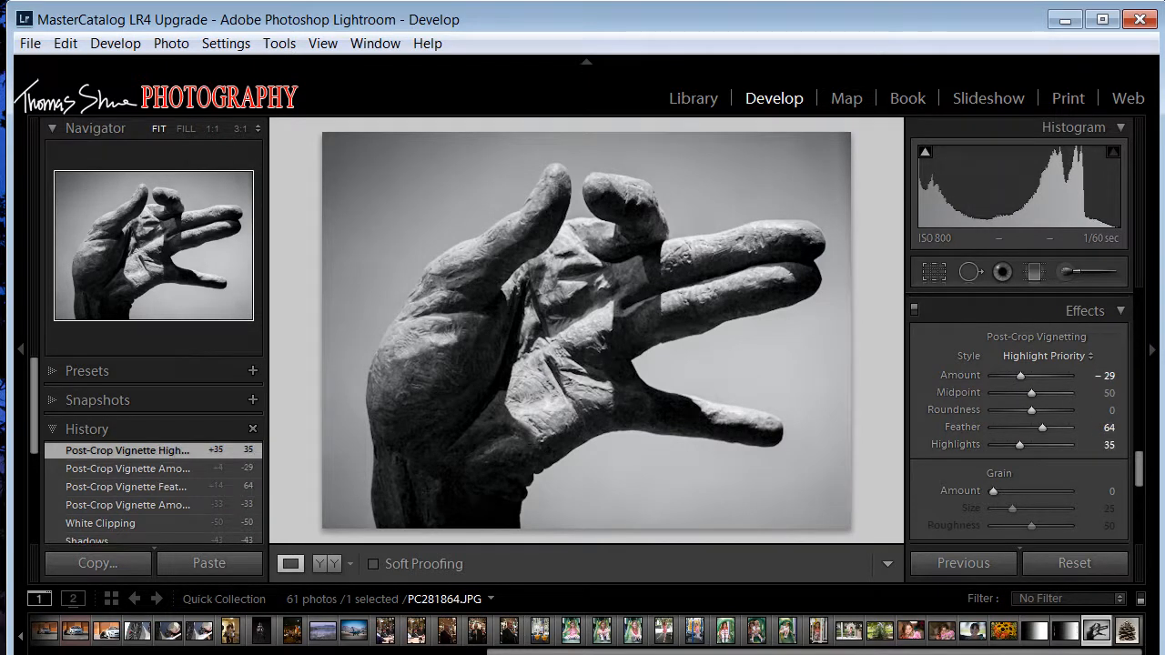